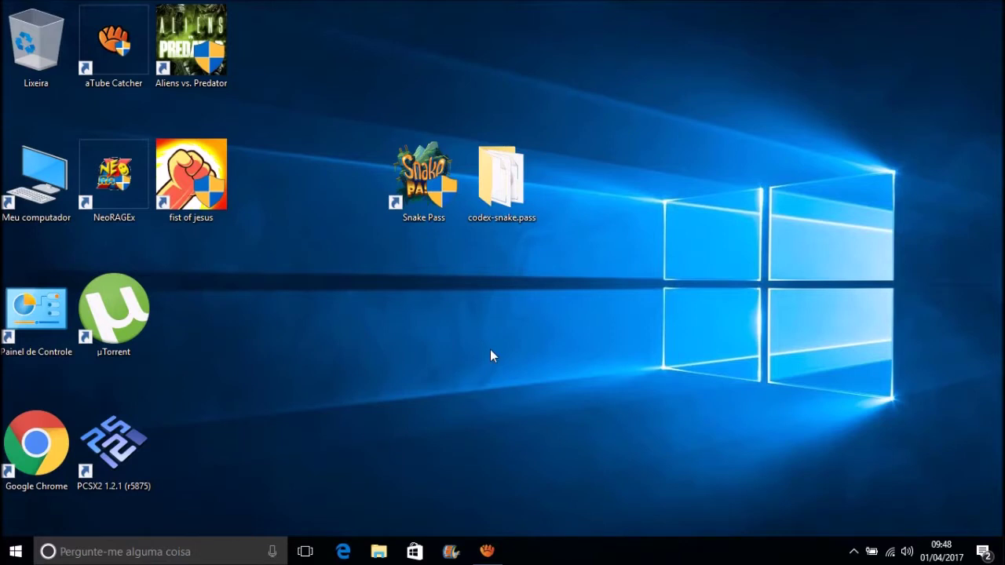
drag(607, 373, 276, 4)
drag(311, 33, 309, 5)
click(309, 5)
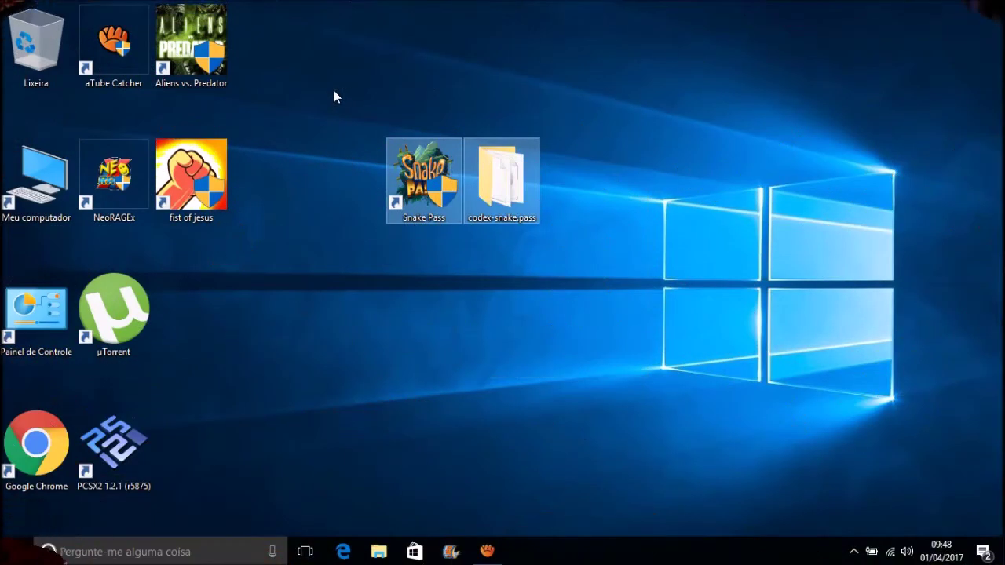
drag(333, 91, 307, 45)
click(398, 172)
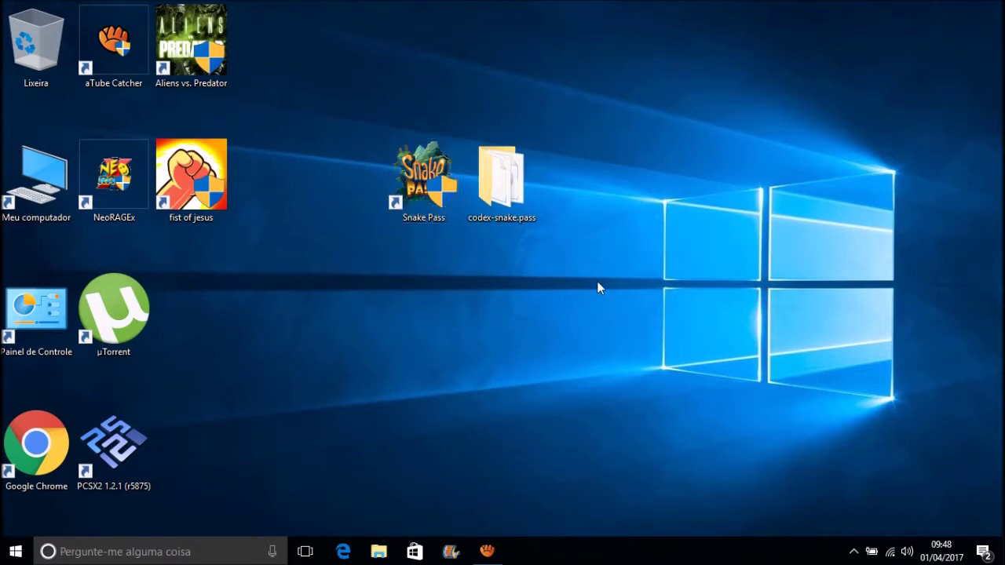
drag(596, 281, 341, 43)
click(602, 305)
click(438, 195)
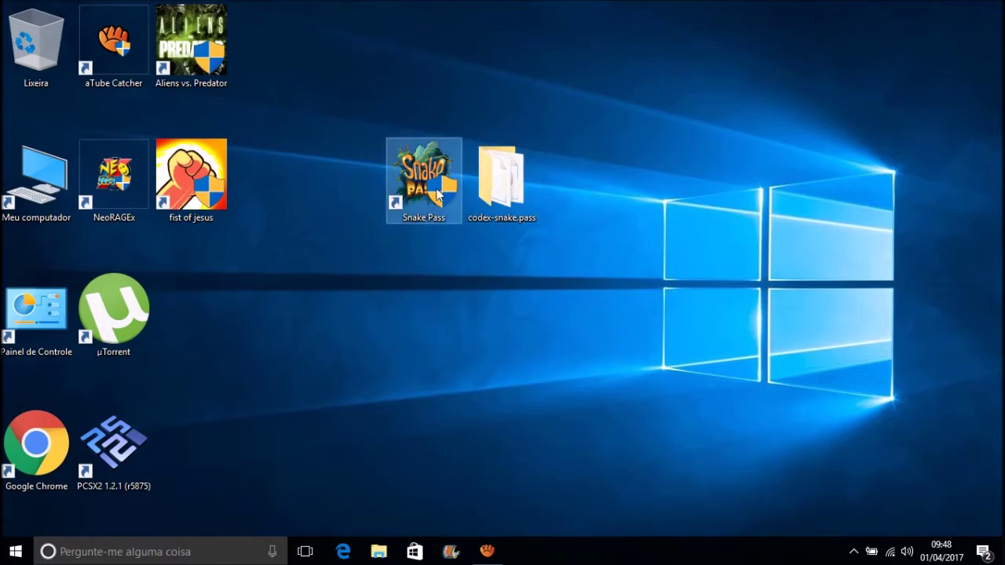
click(414, 262)
drag(620, 310, 575, 287)
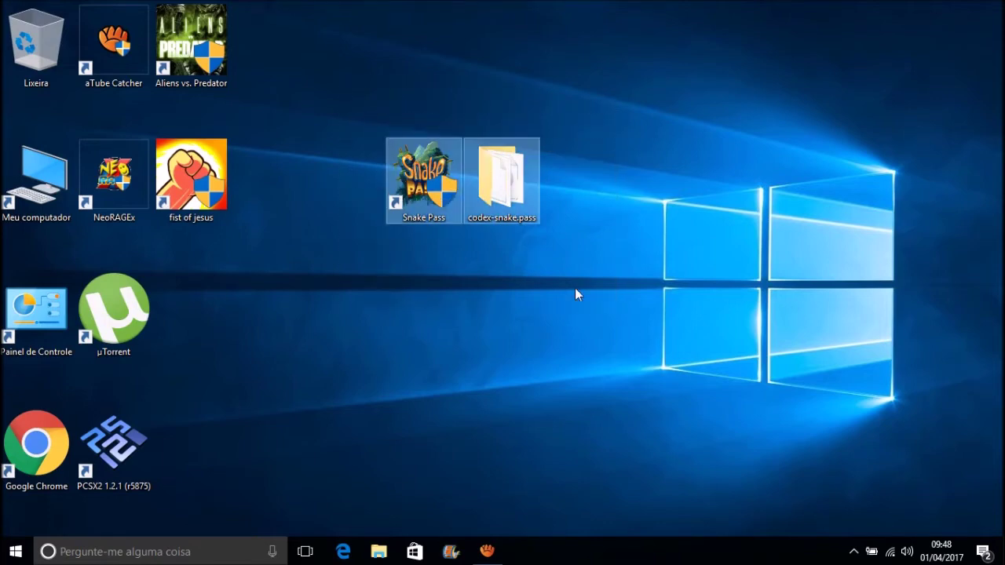
click(575, 288)
click(426, 182)
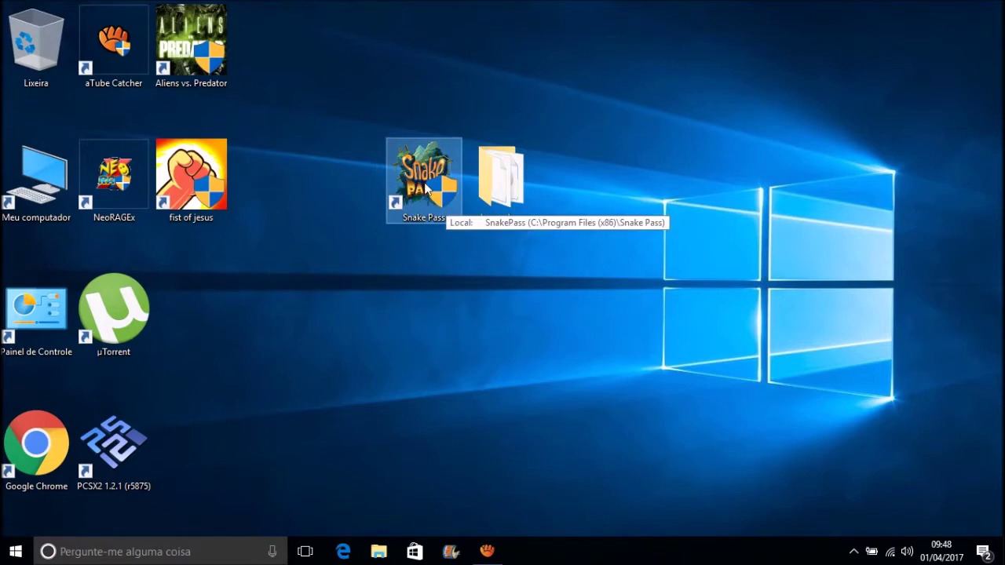
click(528, 345)
drag(649, 345, 325, 64)
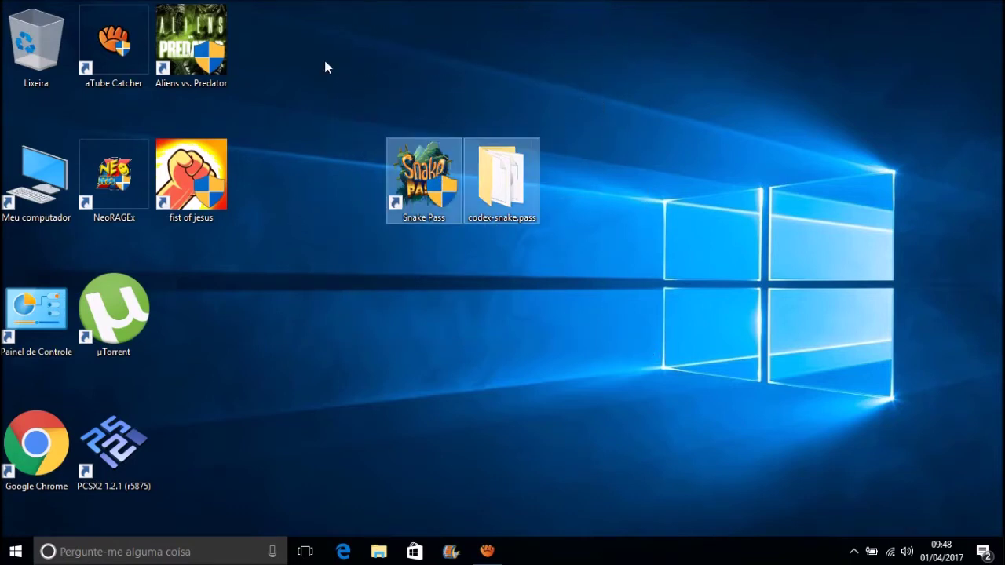
click(528, 309)
click(420, 187)
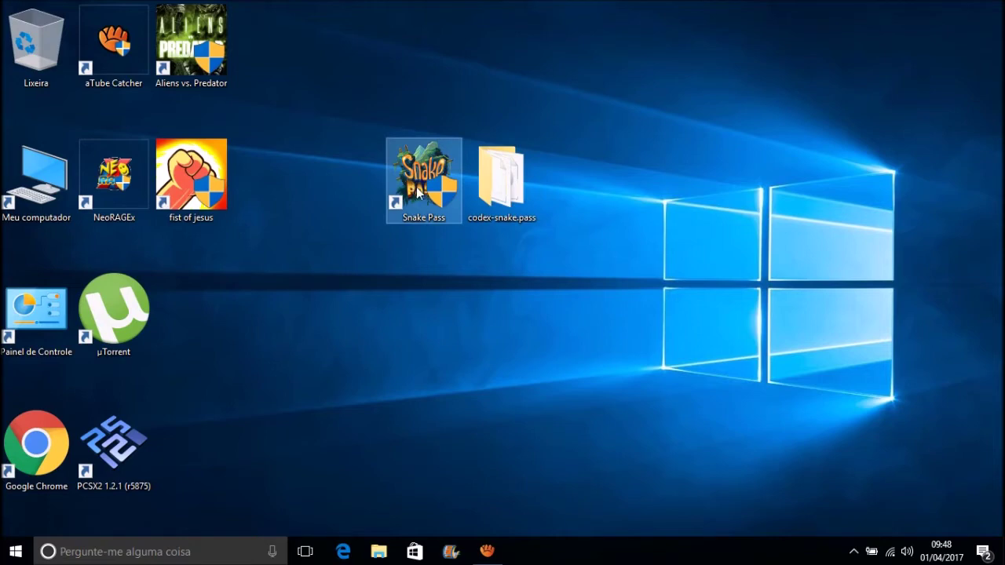
mouse_move(670, 339)
mouse_down()
mouse_move(370, 52)
mouse_move(636, 358)
mouse_move(300, 48)
mouse_move(640, 325)
mouse_up()
click(645, 328)
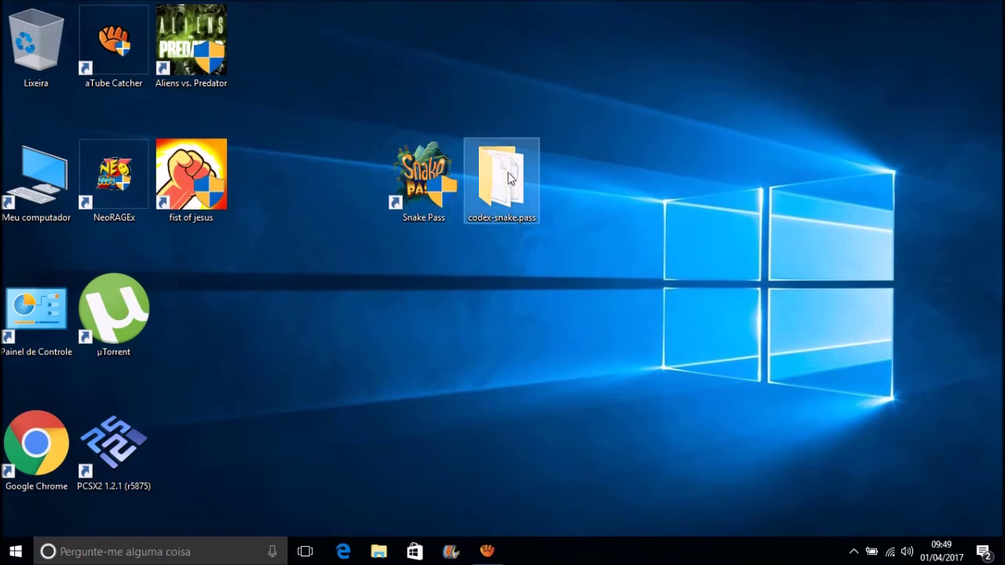
mouse_move(503, 200)
mouse_move(495, 177)
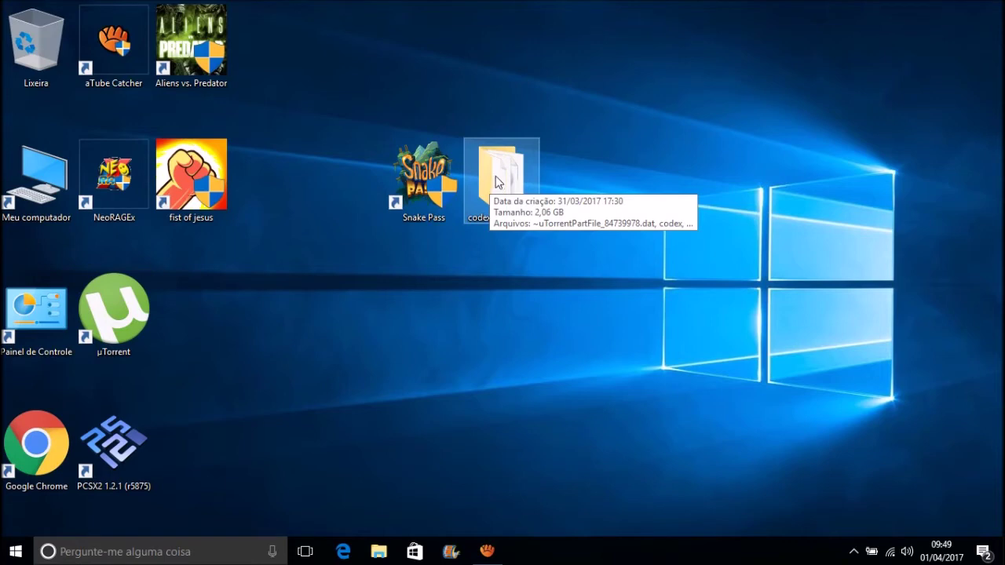
click(519, 317)
drag(584, 337, 296, 28)
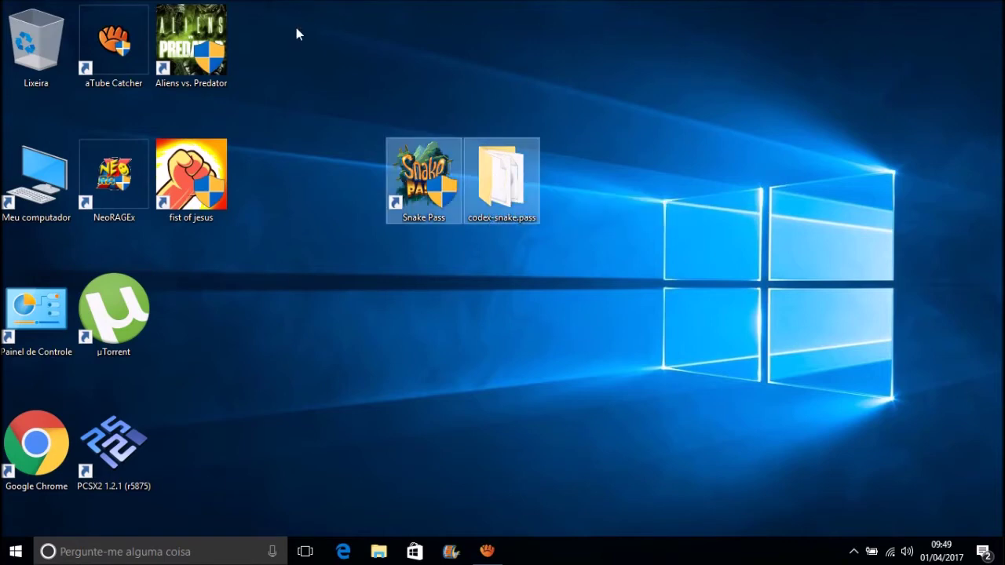
click(512, 292)
click(411, 183)
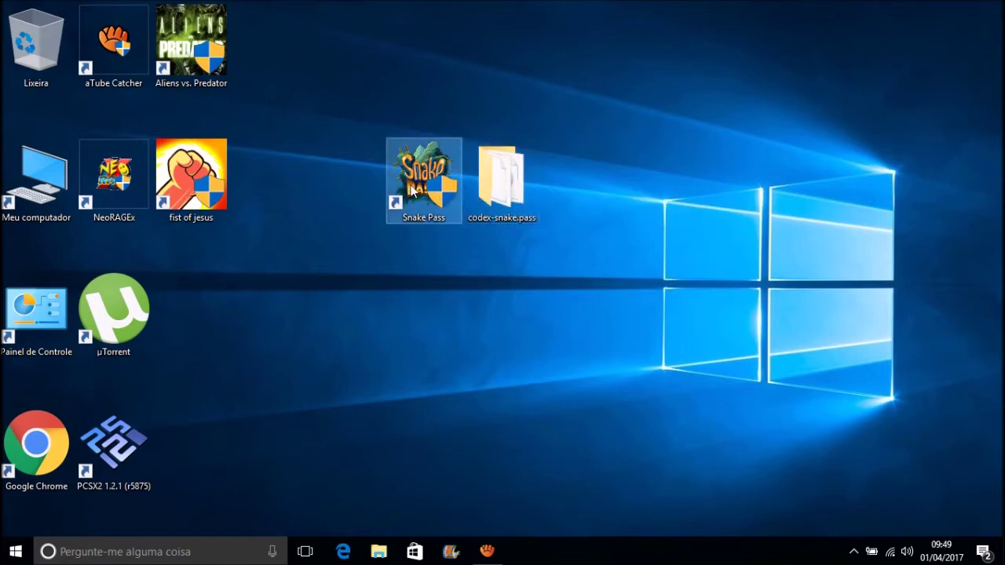
click(520, 320)
click(501, 179)
click(516, 290)
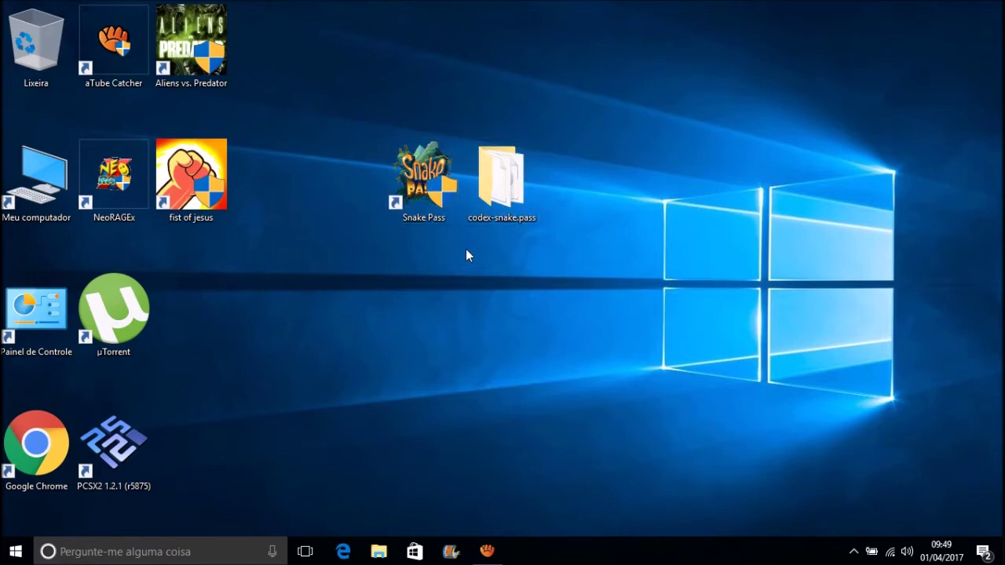
- Open the codex-snake.pass folder on the desktop and mount the codex-snake.pass disc image
double_click(506, 178)
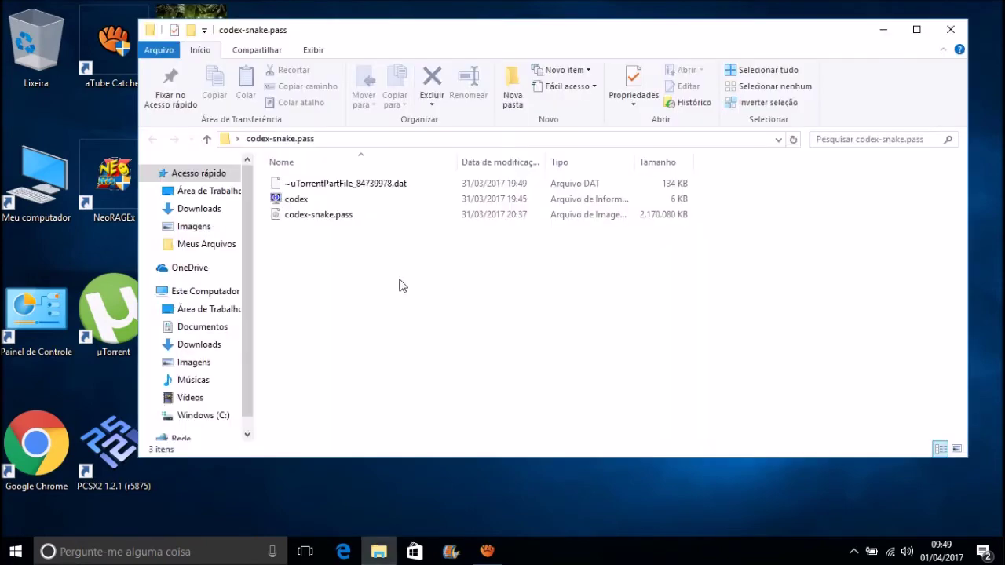
click(300, 222)
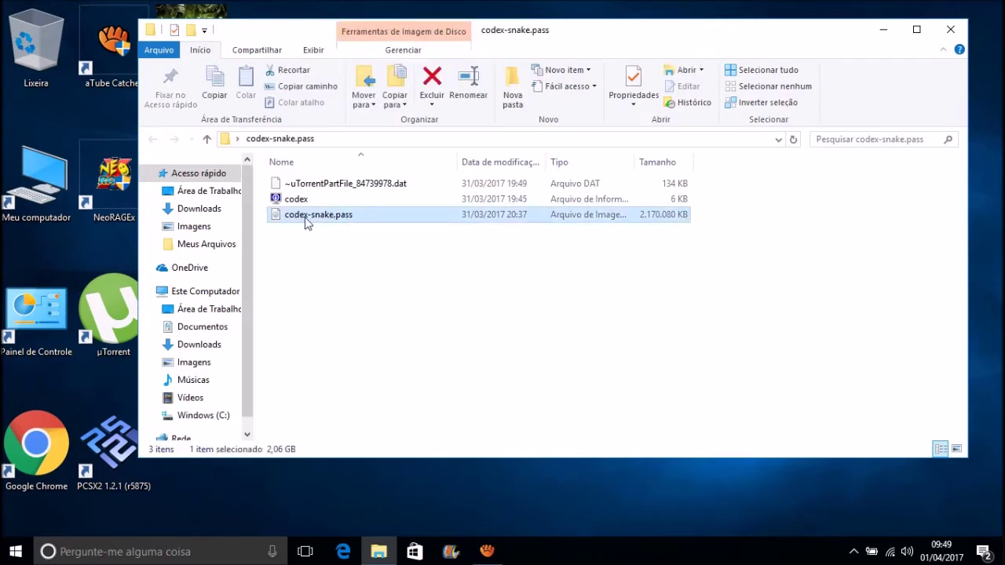
right_click(305, 223)
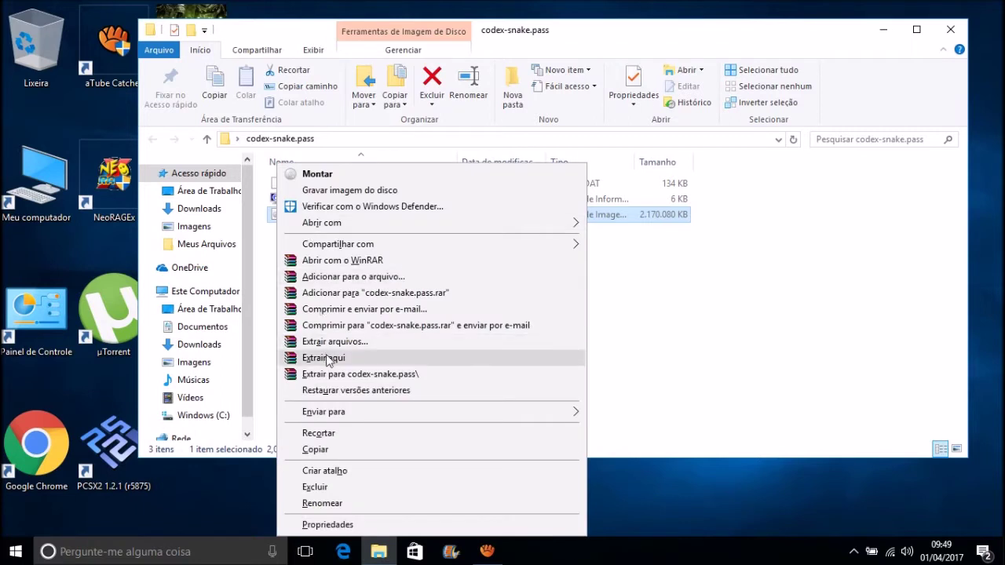
click(453, 226)
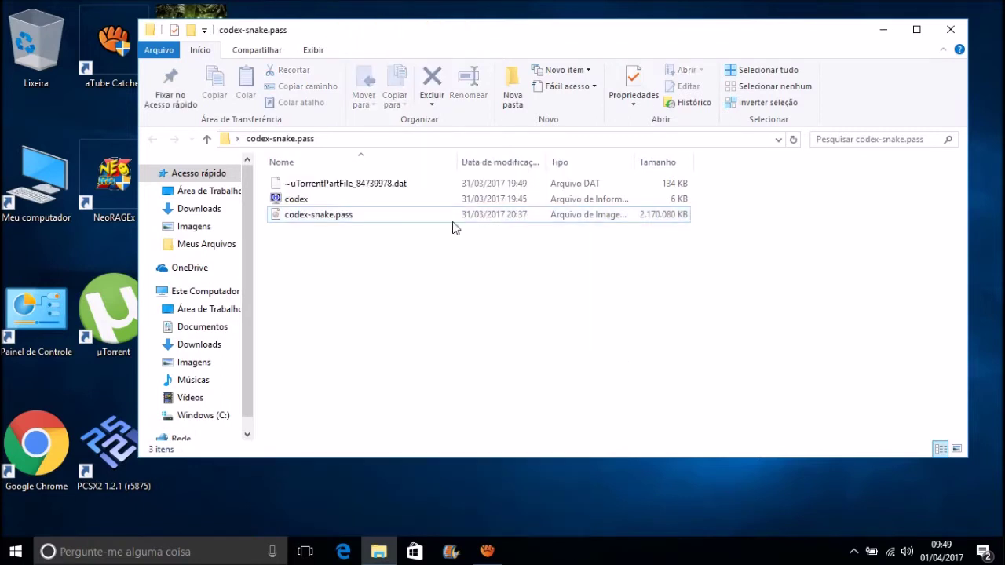
click(301, 218)
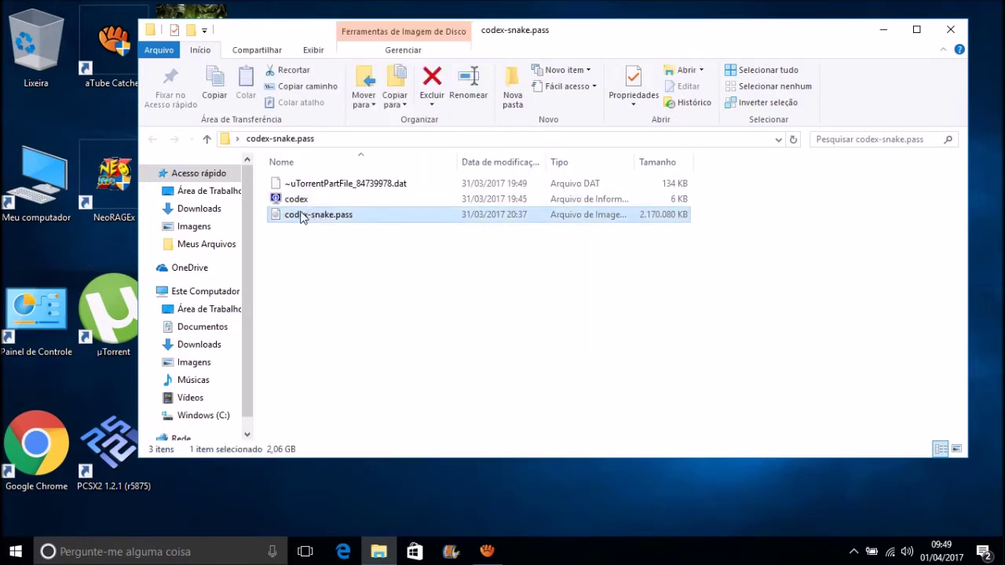
right_click(318, 220)
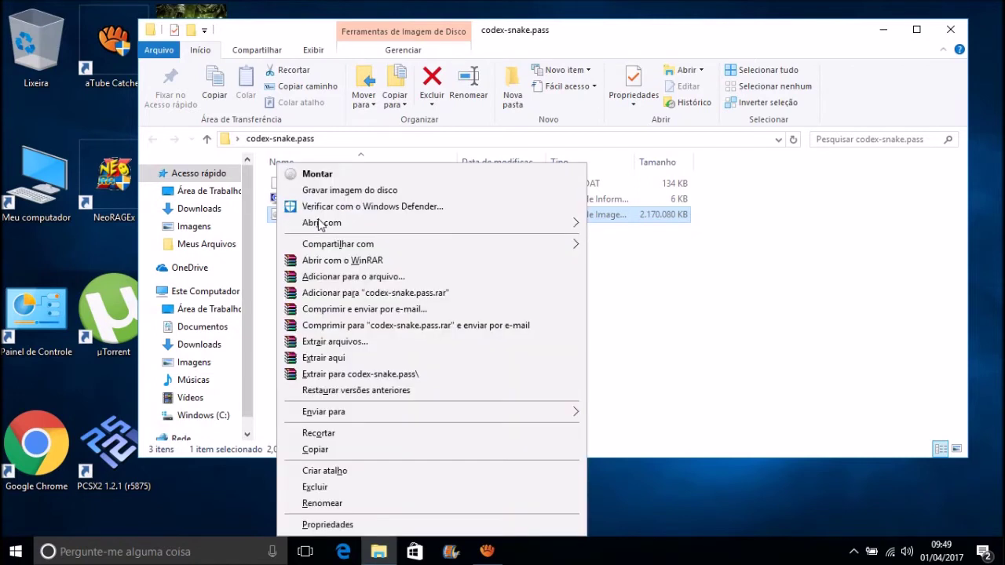
click(297, 174)
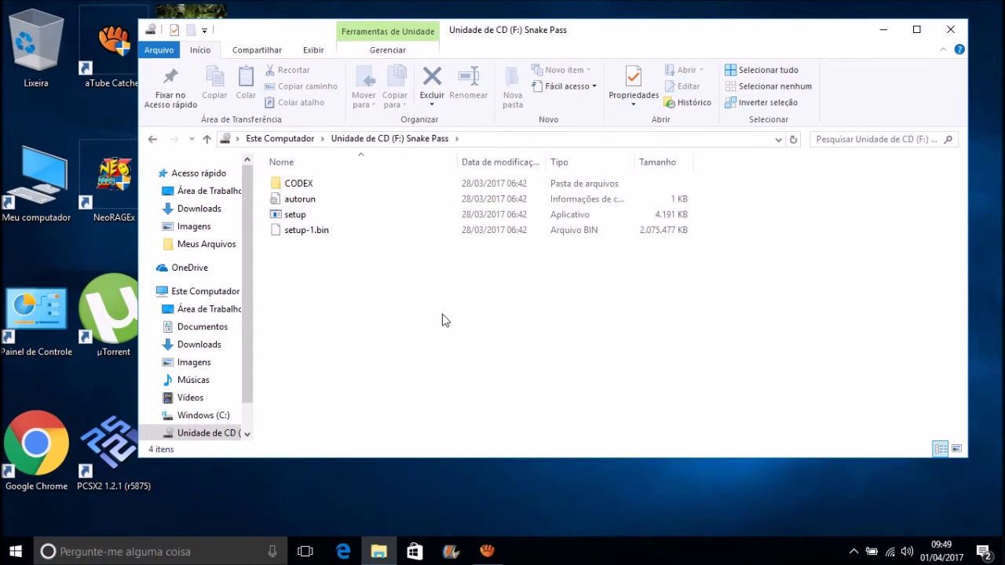
- Run setup from the mounted Snake Pass drive as administrator to review the installer options, and exit without installing
click(312, 218)
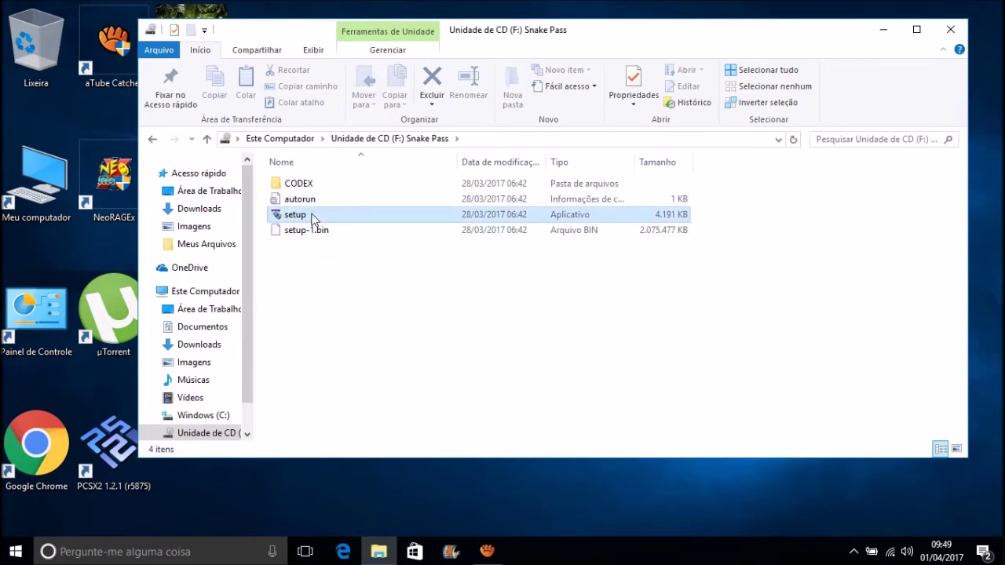
right_click(312, 218)
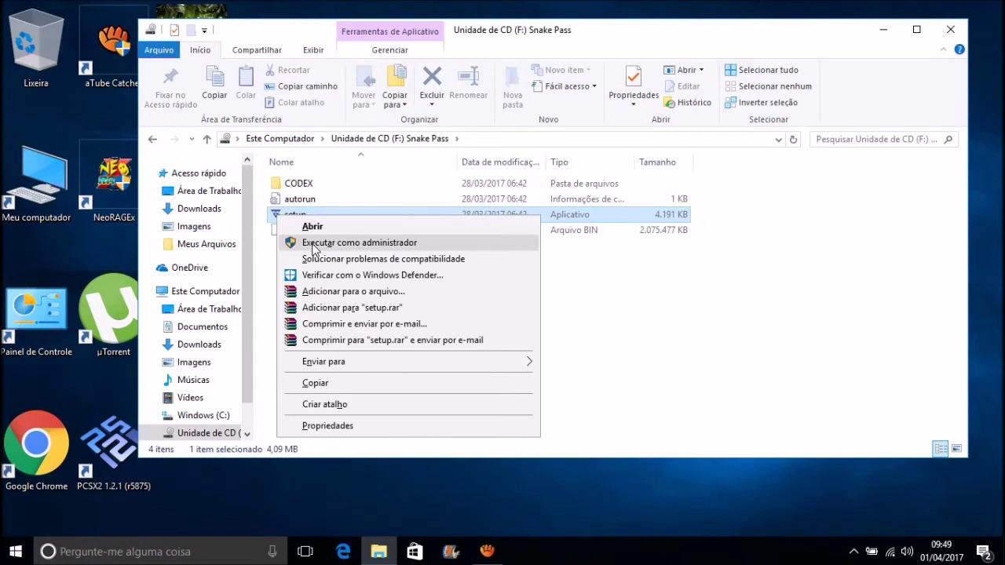
click(312, 248)
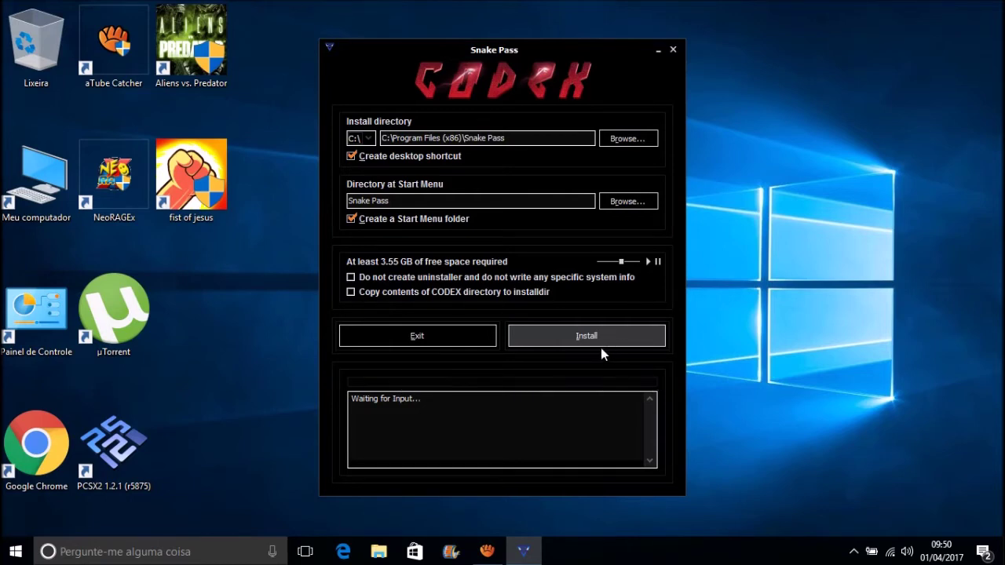
click(417, 328)
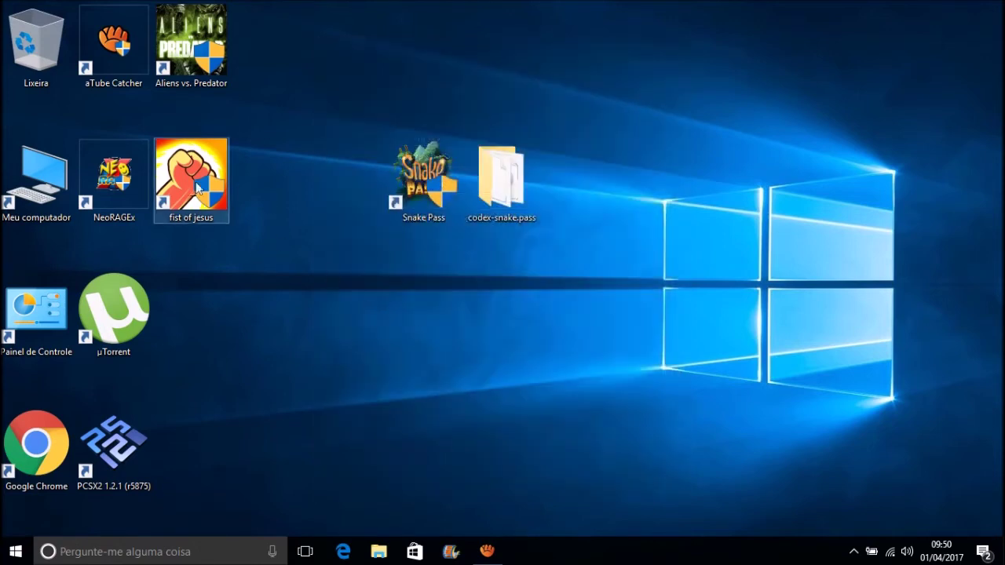
- Open the mounted Snake Pass drive (F:) from Meu computador
click(57, 174)
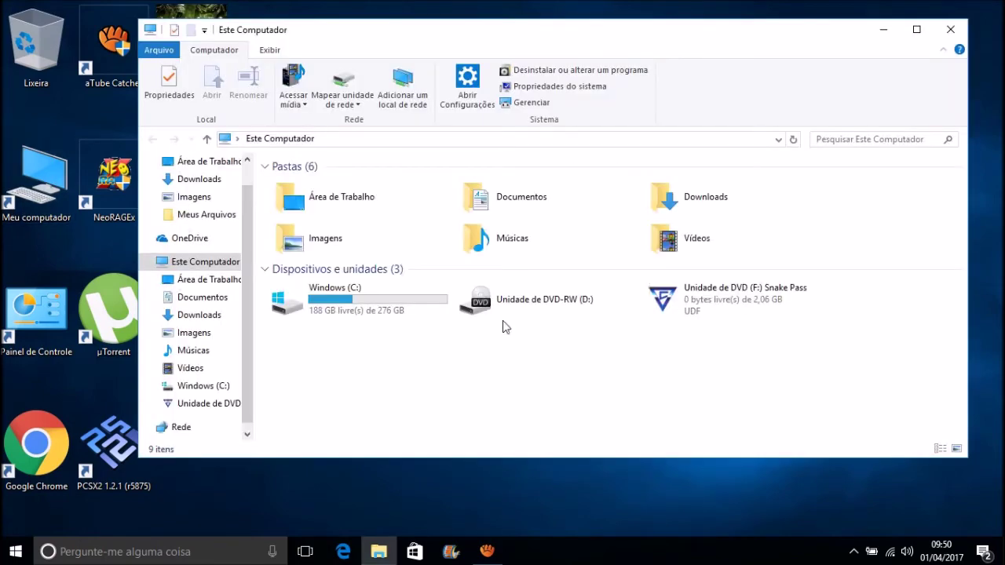
click(720, 299)
right_click(721, 298)
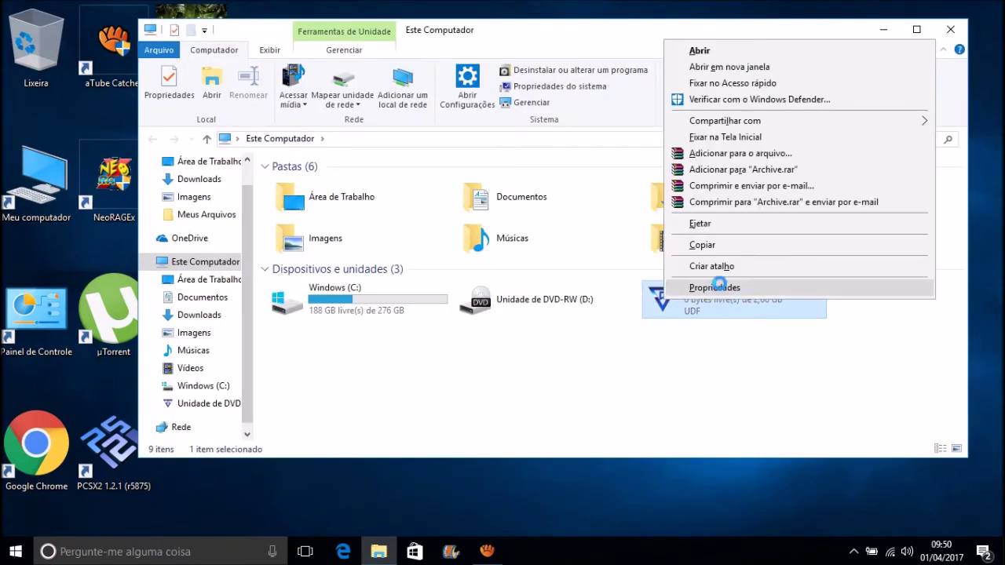
click(675, 50)
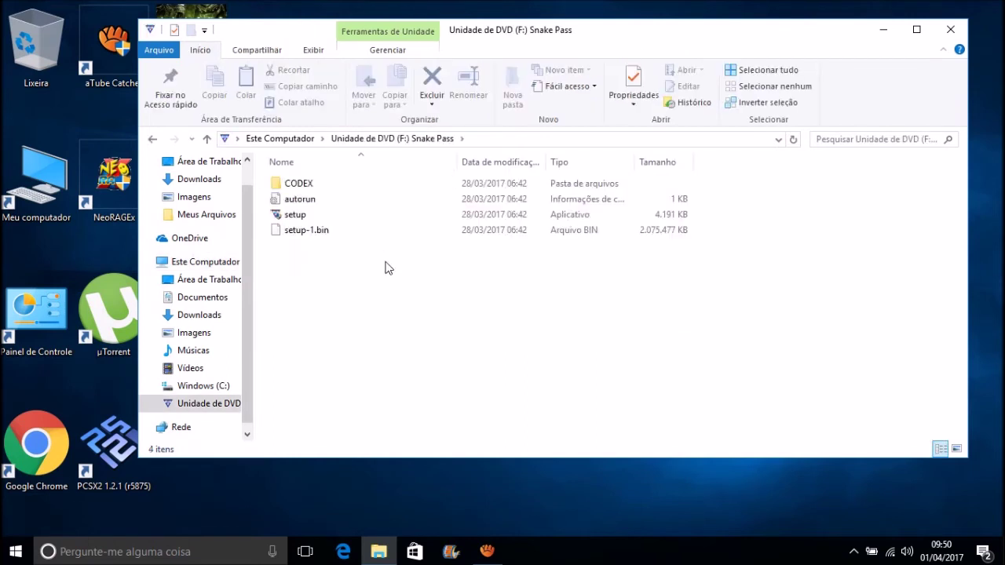
- Copy both folders inside the drive's CODEX folder and close the Explorer window
double_click(312, 188)
drag(402, 310, 301, 185)
right_click(302, 185)
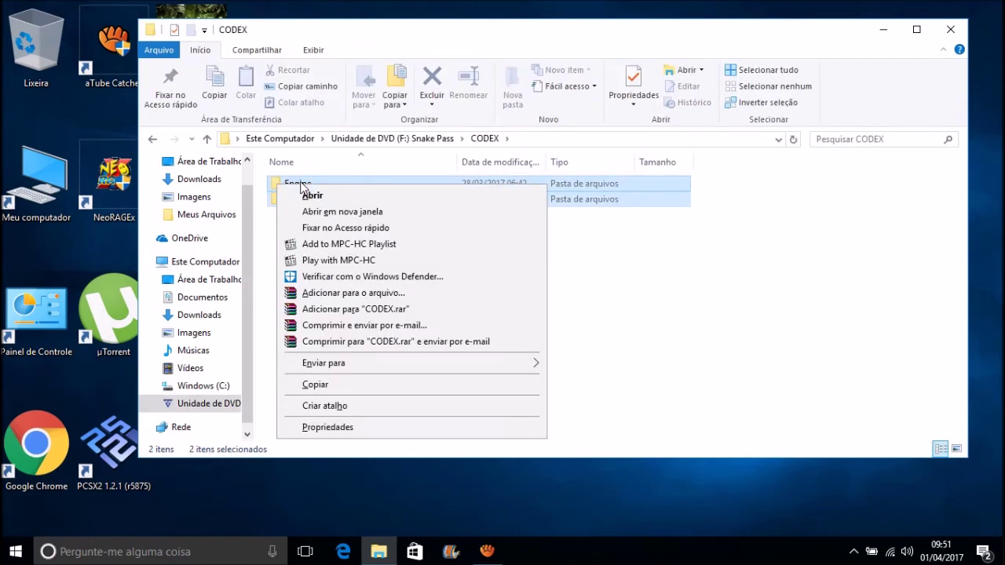
click(318, 384)
click(951, 29)
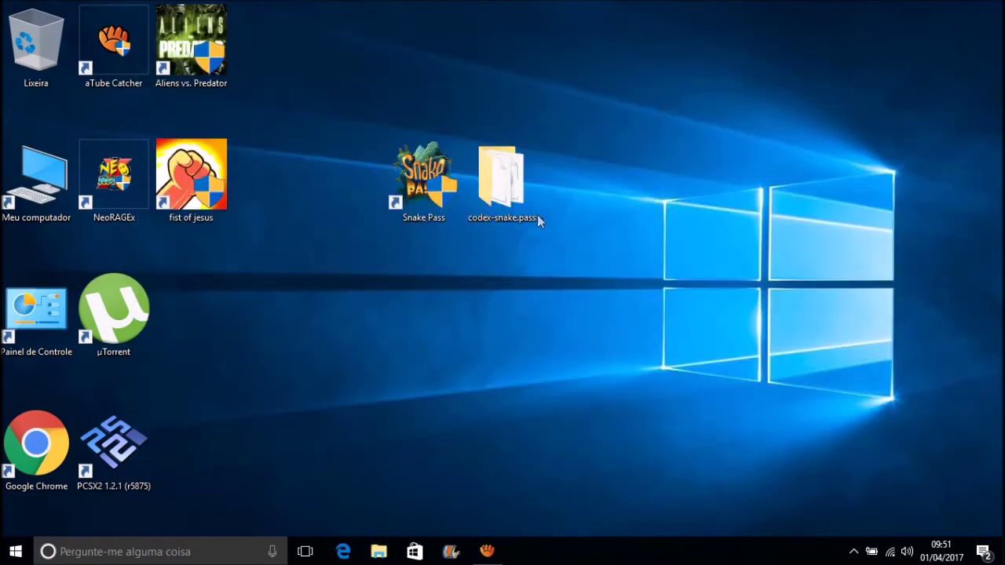
- Open the Snake Pass shortcut's file location and paste the copied CODEX folders into that installation folder
click(399, 157)
right_click(424, 176)
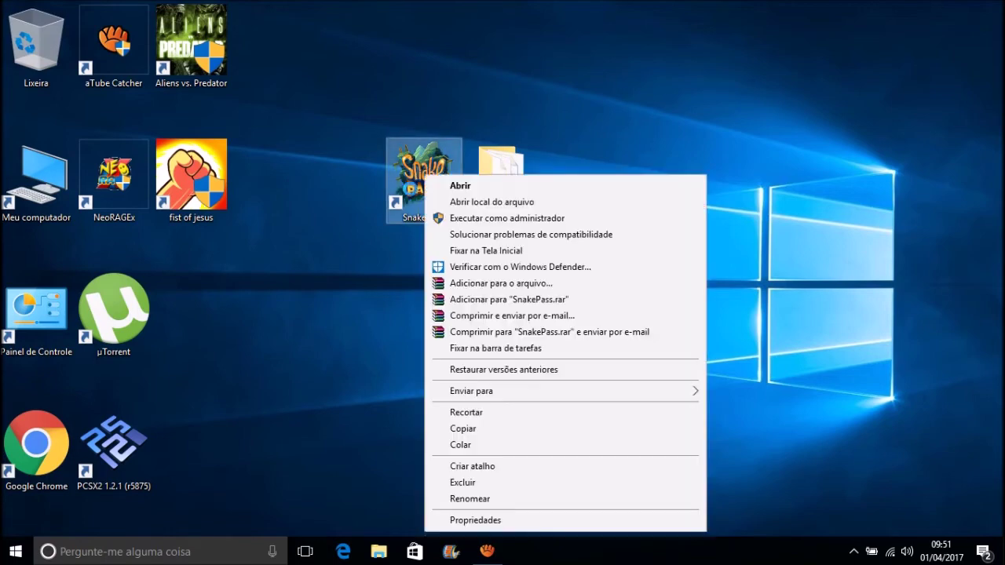
click(474, 202)
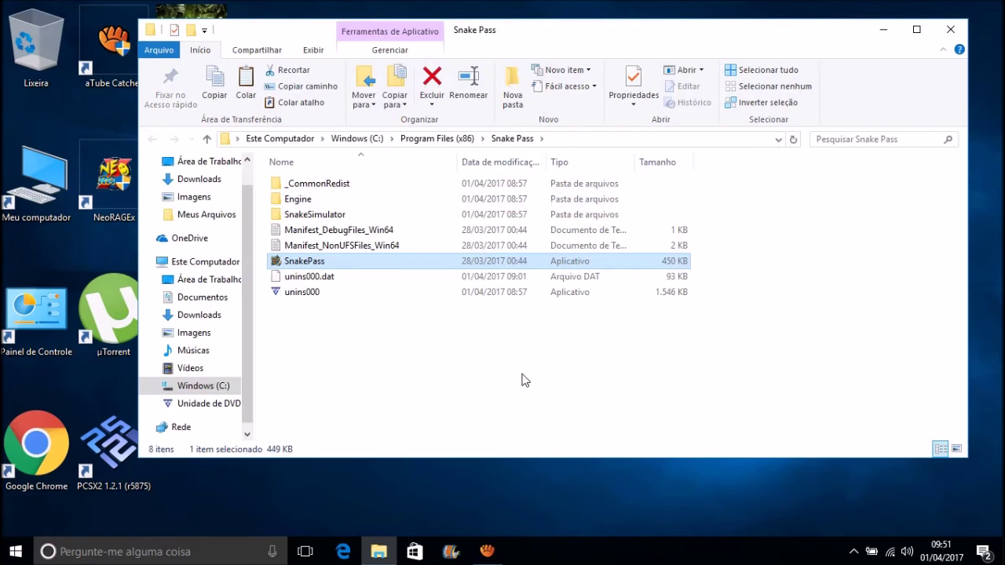
right_click(257, 363)
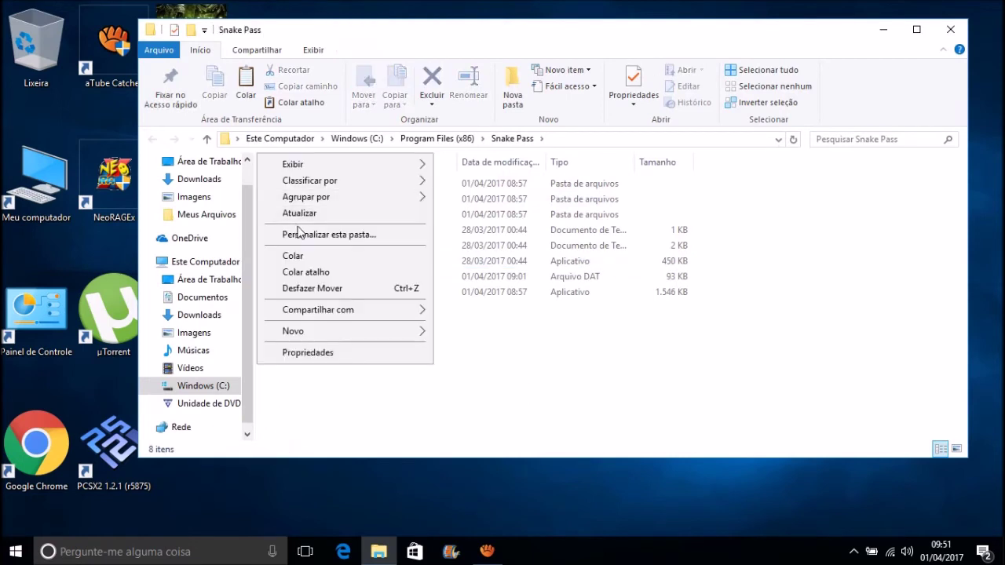
click(310, 255)
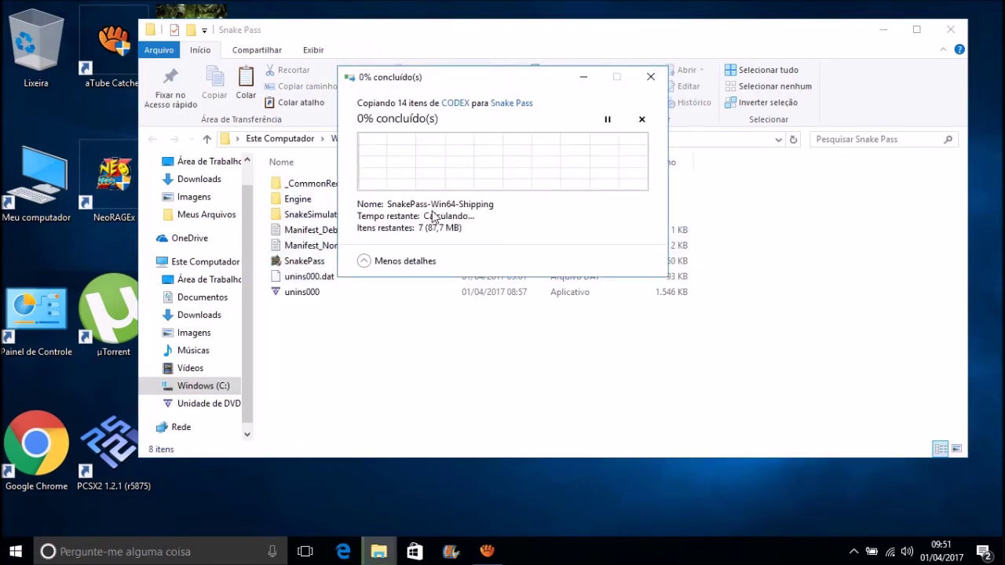
click(398, 150)
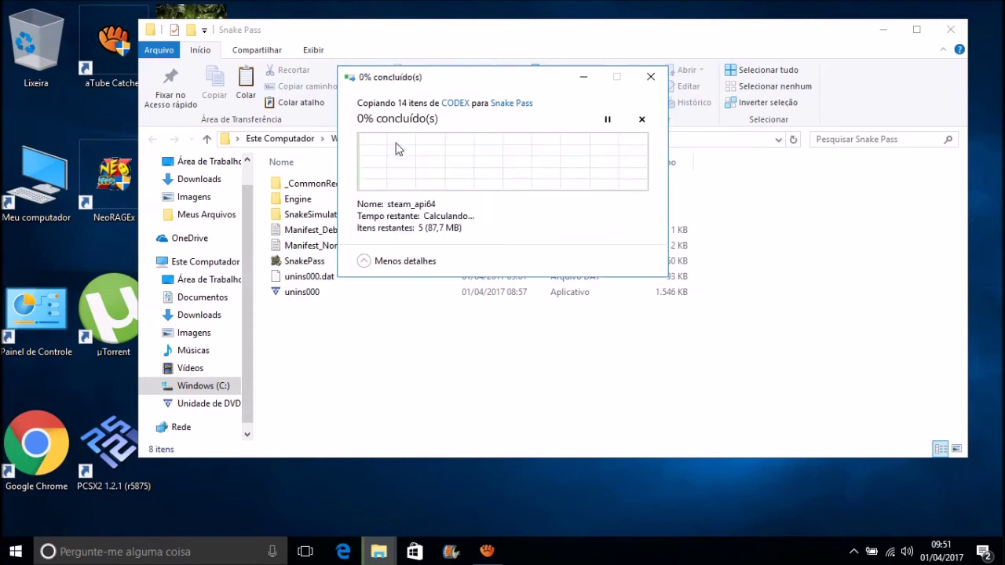
click(424, 196)
click(462, 214)
click(443, 336)
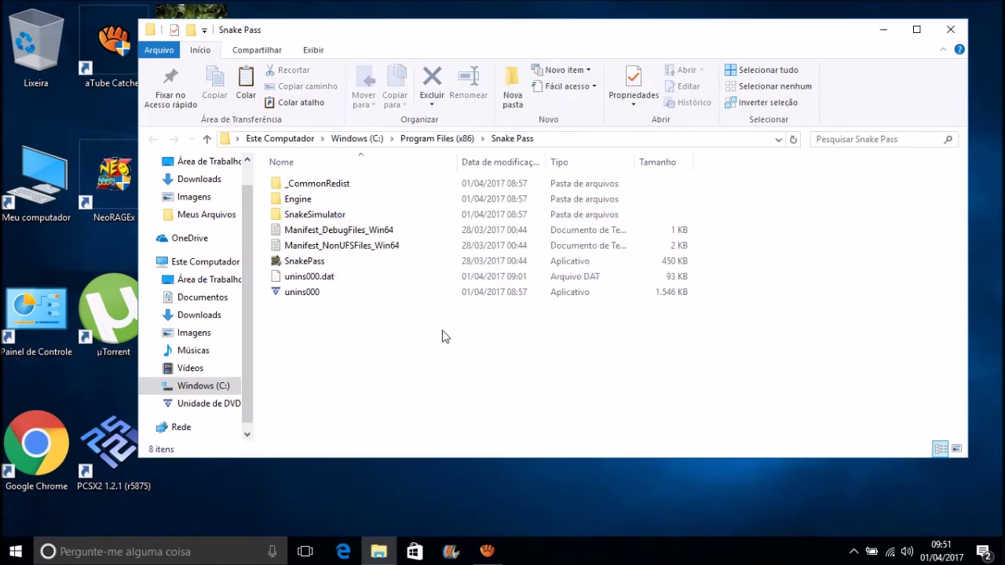
- Open the _CommonRedist\DirectX\Jun2010 folder in the Snake Pass installation and select the DXSETUP application
double_click(328, 188)
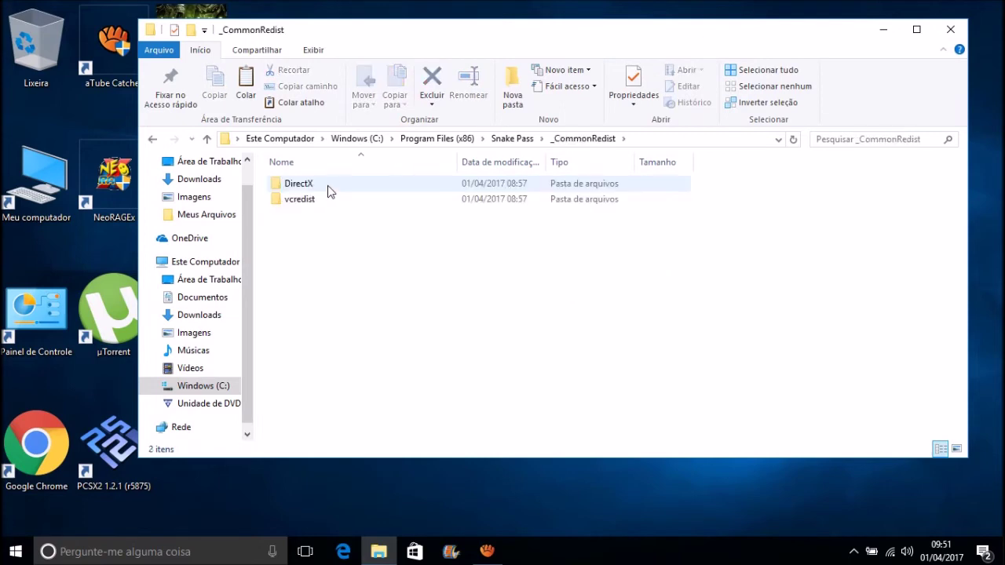
double_click(329, 188)
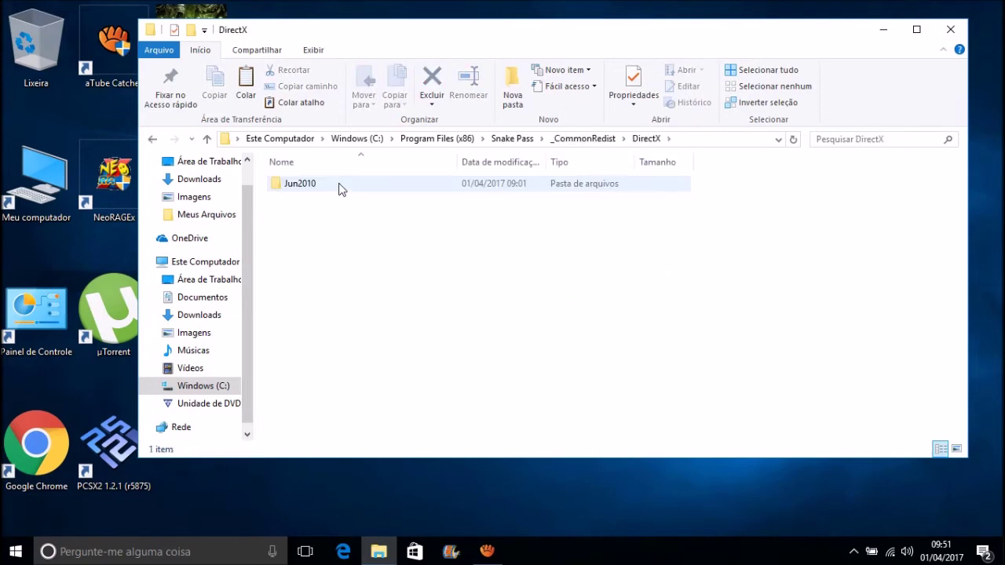
double_click(339, 187)
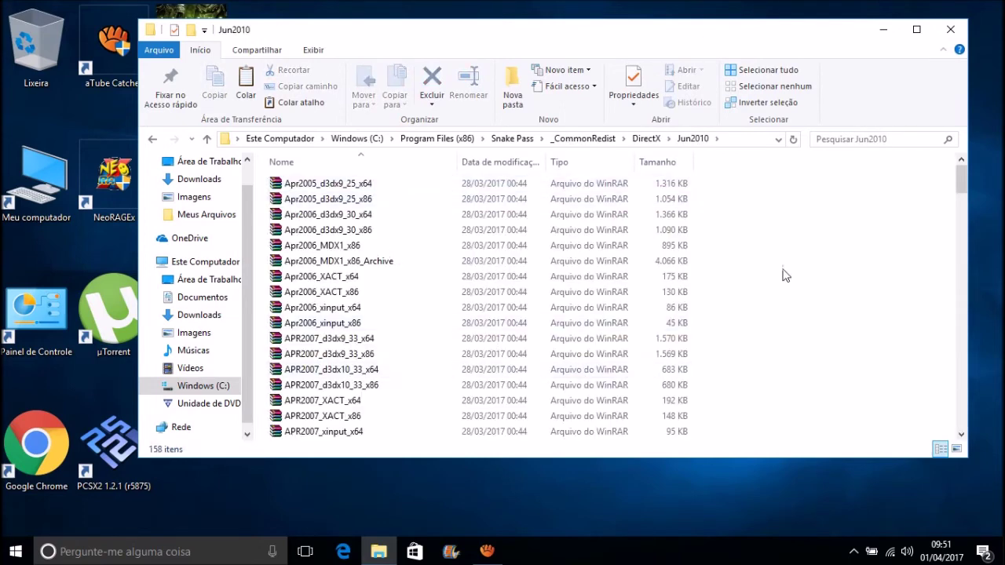
drag(961, 180, 961, 294)
scroll(887, 252, up, 3)
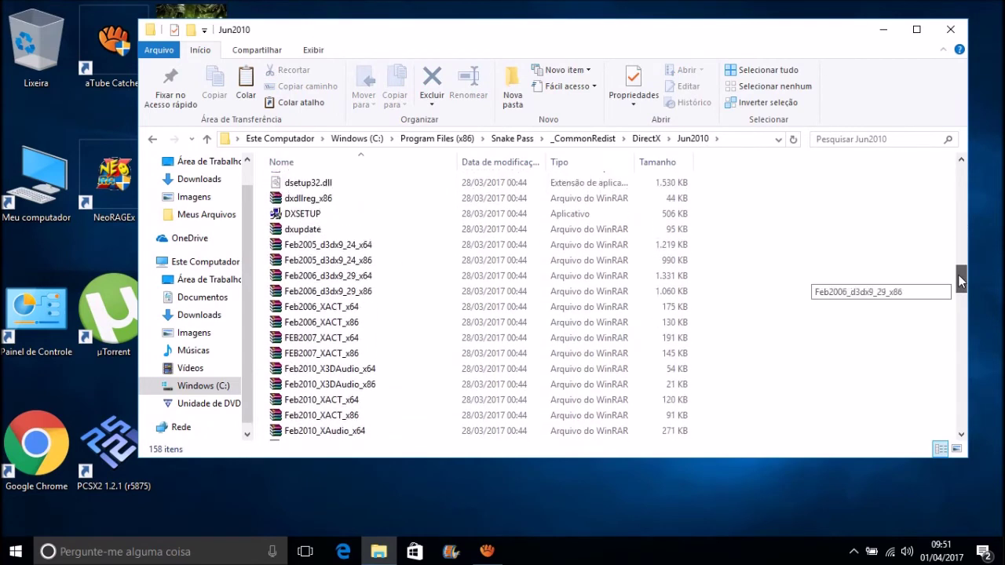
click(429, 260)
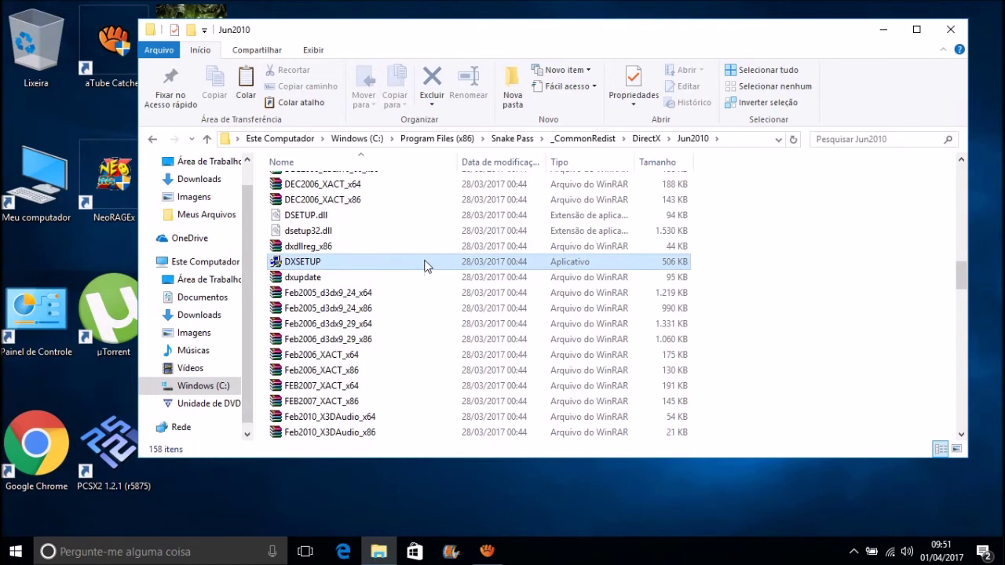
double_click(320, 262)
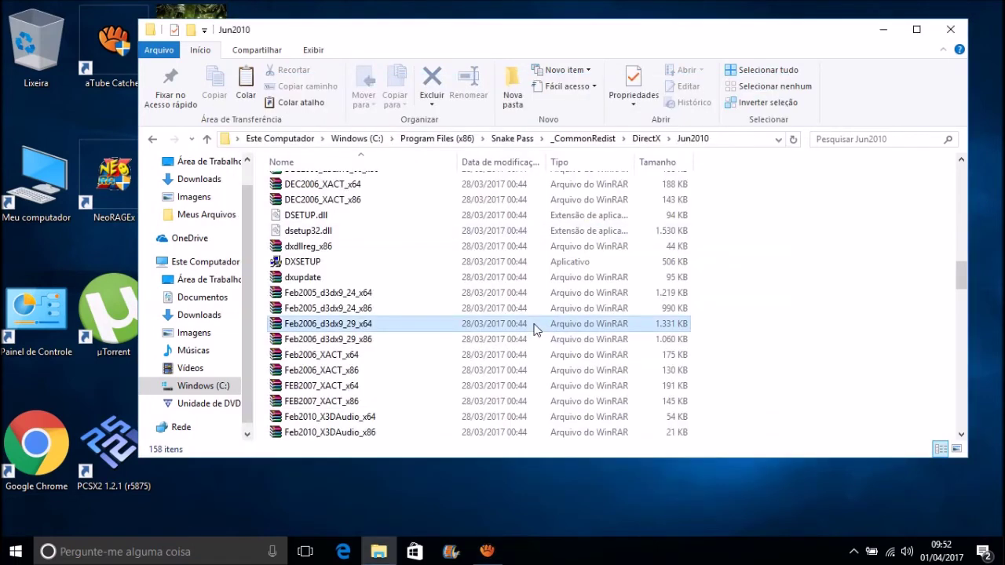
right_click(533, 330)
click(328, 262)
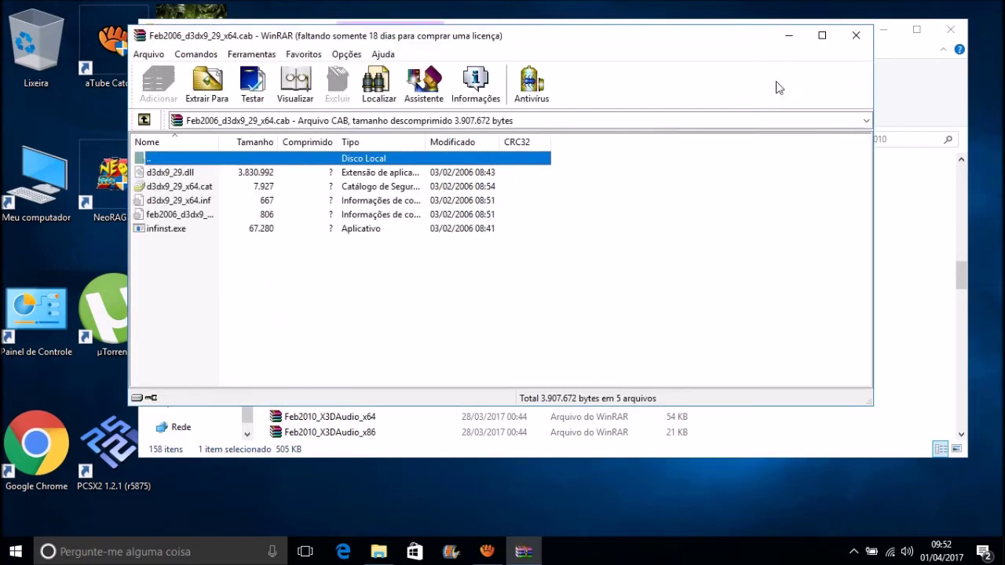
click(855, 35)
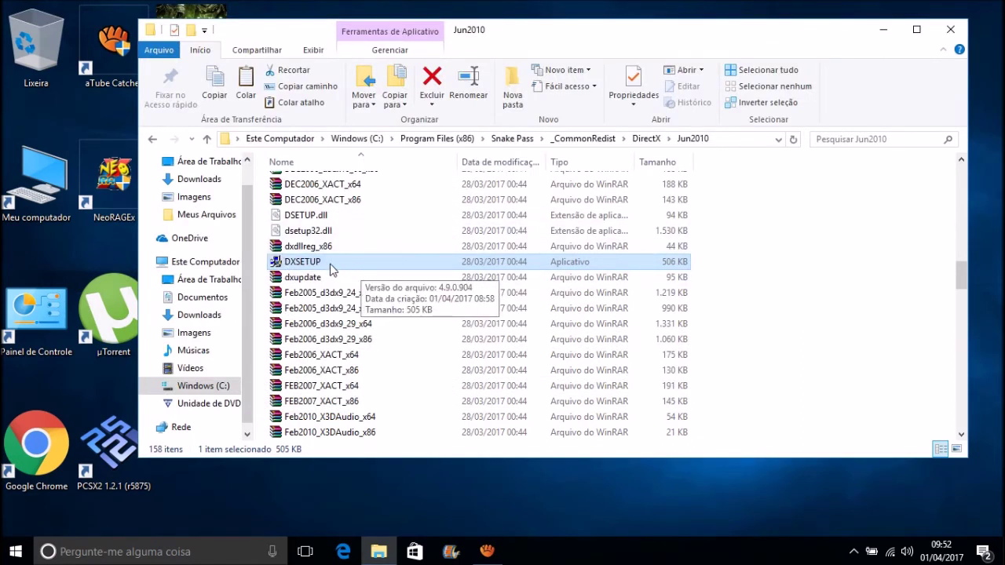
- Run DXSETUP as administrator and return to the _CommonRedist folder
right_click(370, 261)
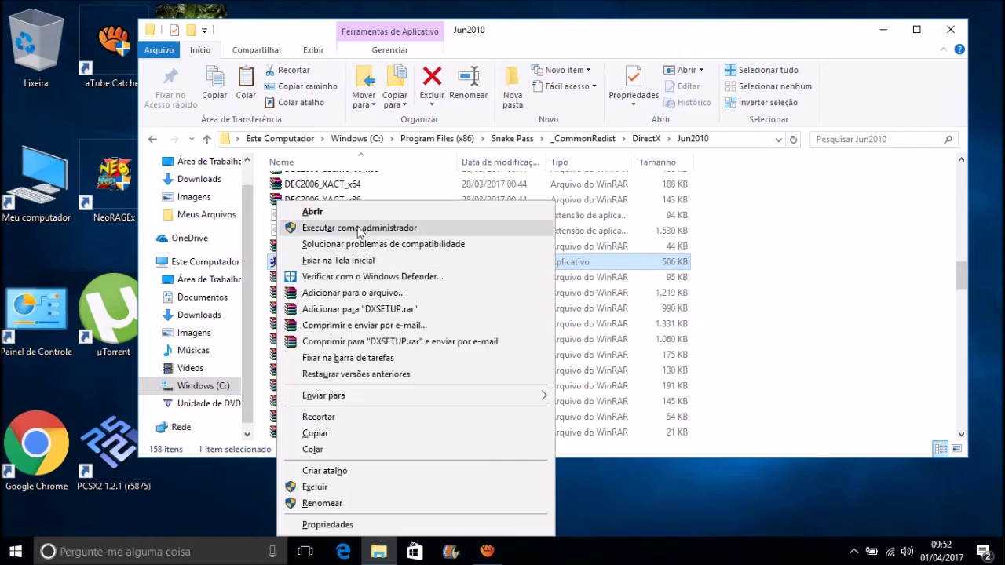
click(359, 228)
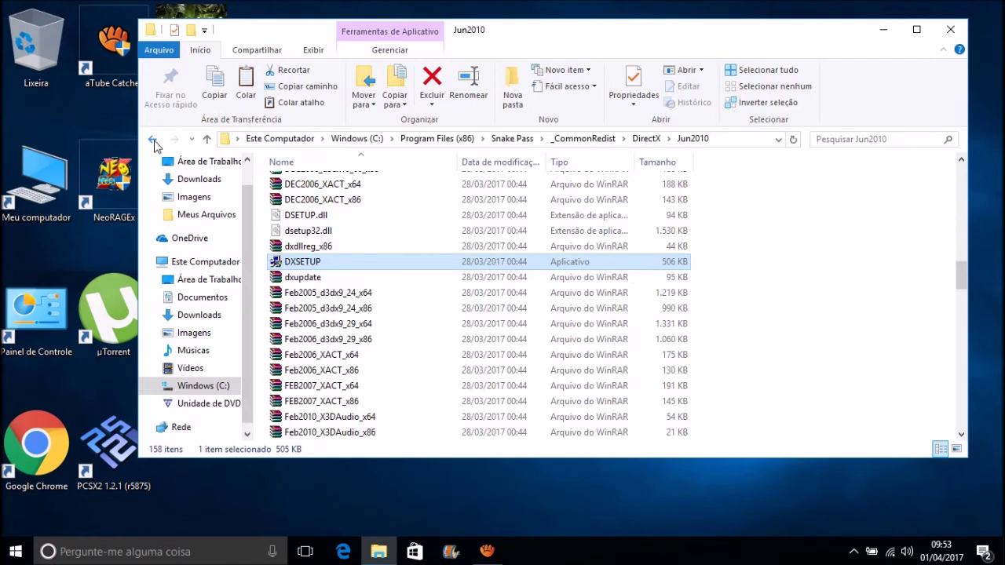
click(153, 140)
click(153, 141)
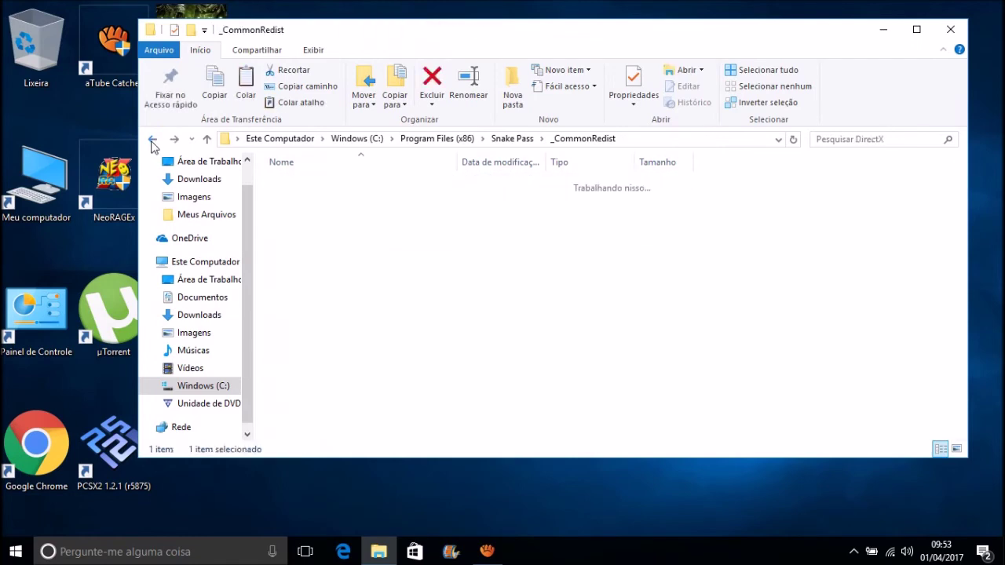
- Open the vcredist\2015 folder and review the run options offered for vc_redist.x64 and vc_redist.x86
double_click(304, 201)
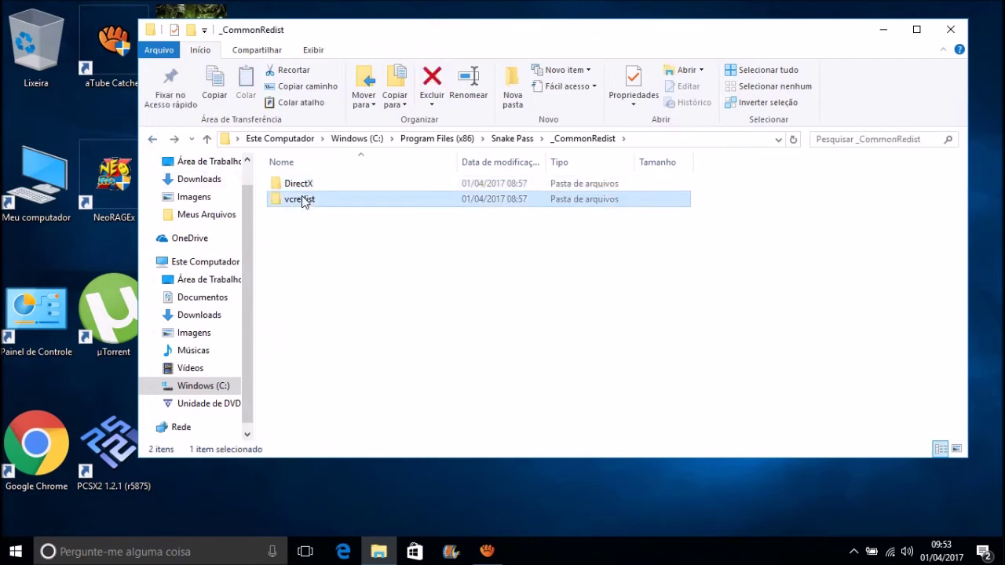
double_click(302, 184)
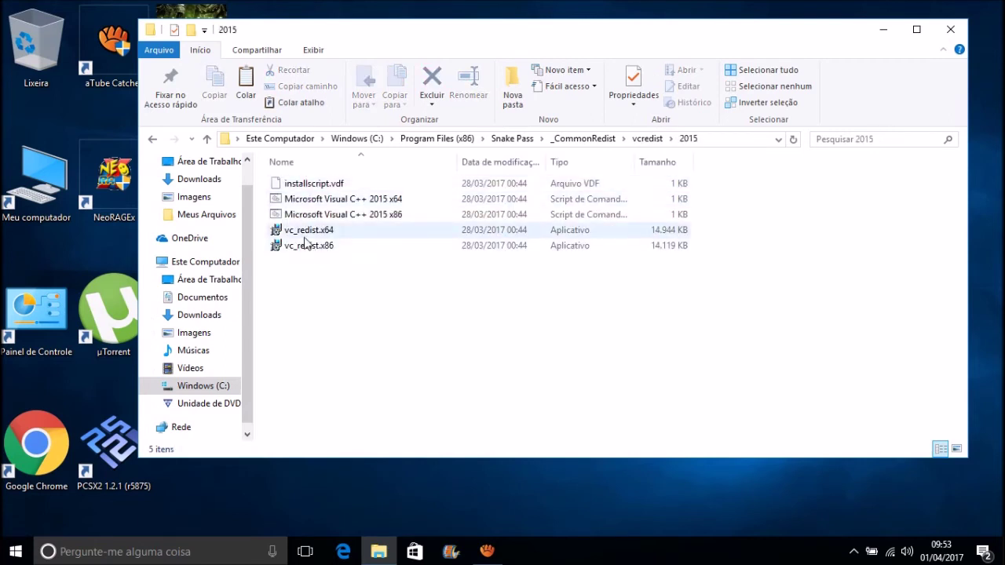
double_click(298, 231)
right_click(275, 230)
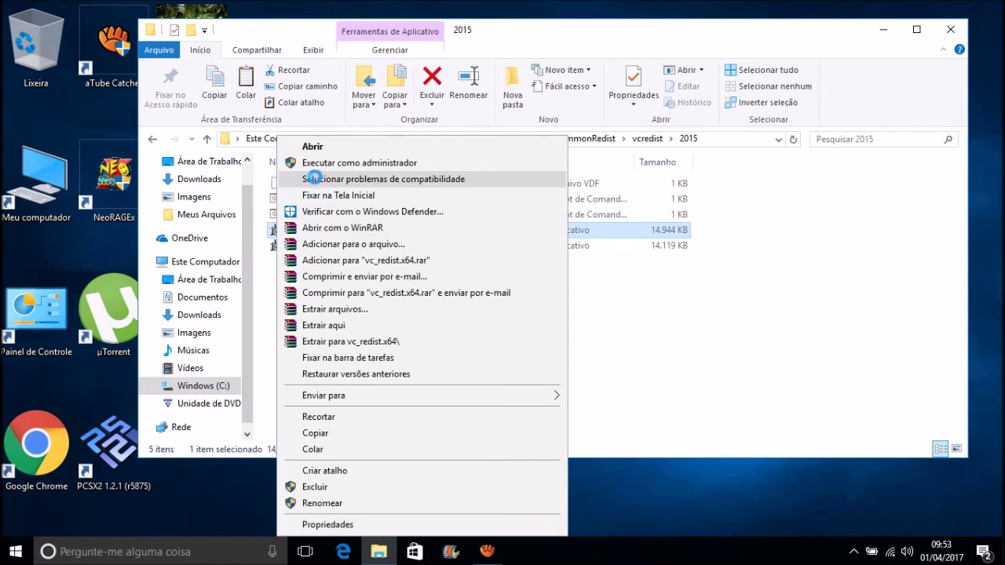
click(275, 246)
right_click(277, 245)
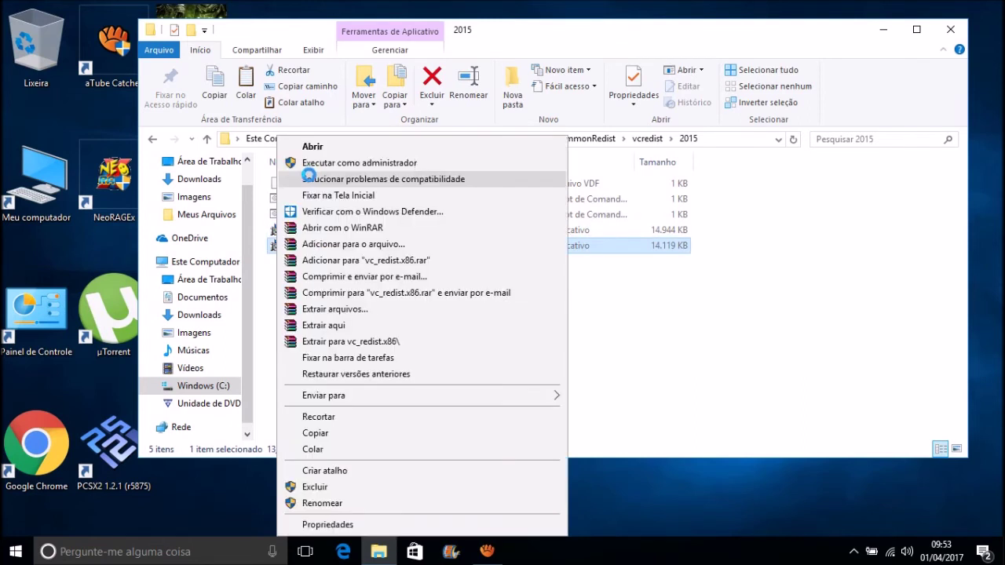
- Send a desktop shortcut of the SnakePass application from the Snake Pass installation folder and close the Explorer window
click(152, 139)
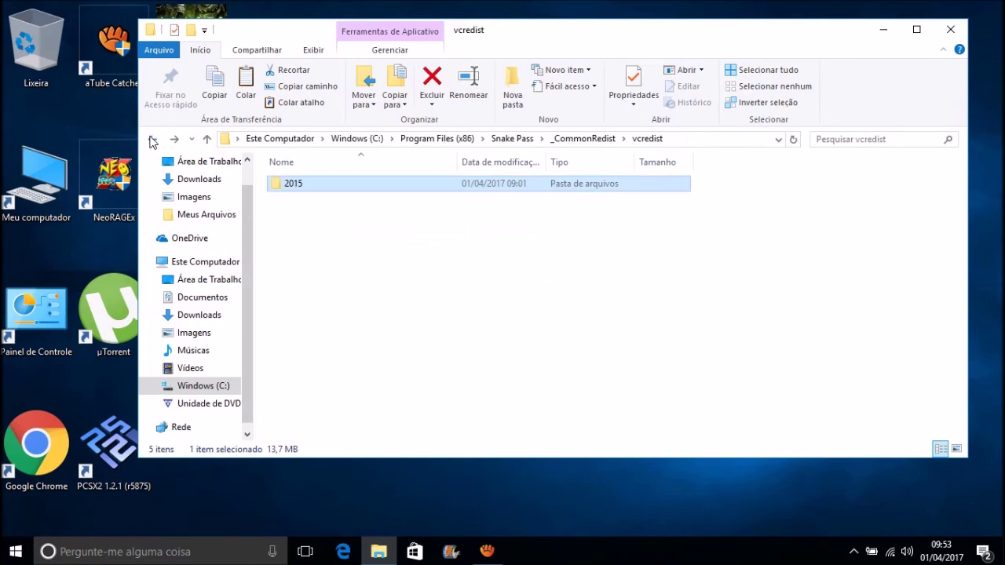
click(151, 139)
click(152, 139)
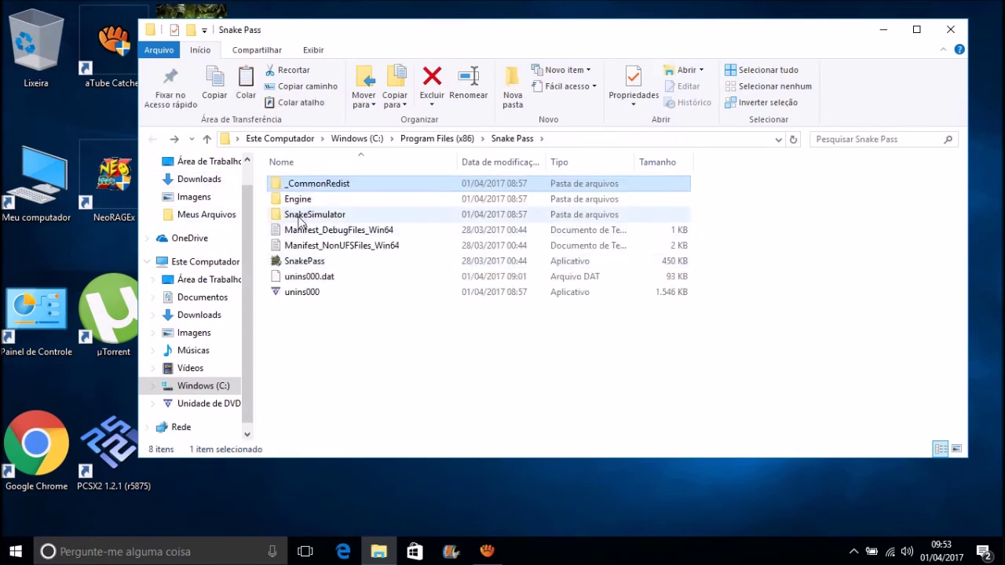
click(324, 264)
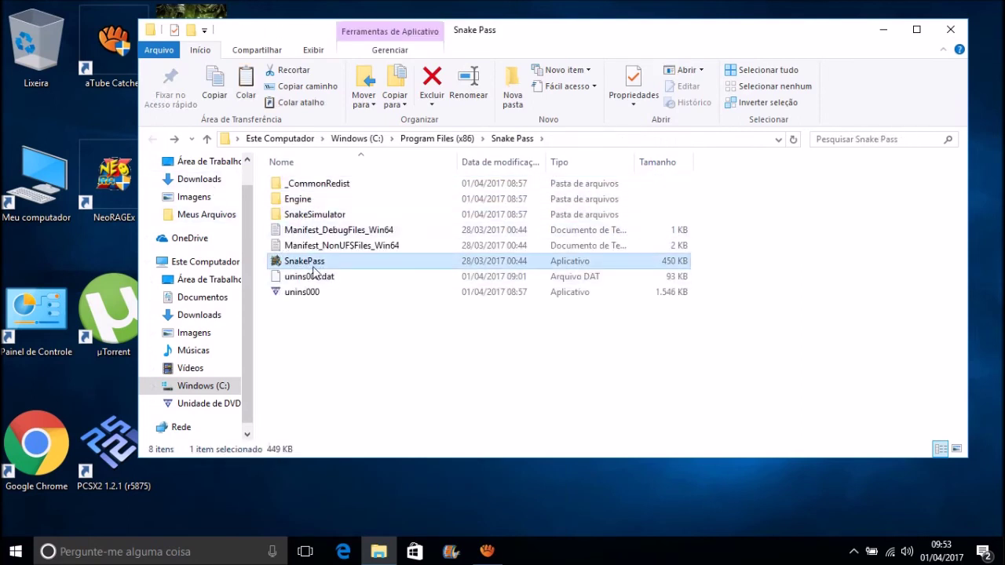
right_click(312, 267)
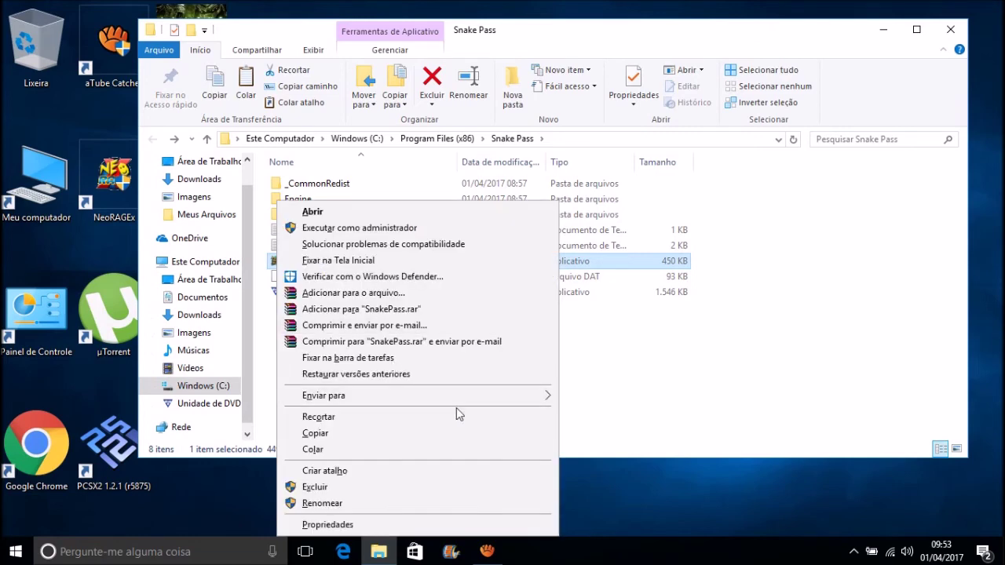
mouse_move(493, 396)
click(577, 398)
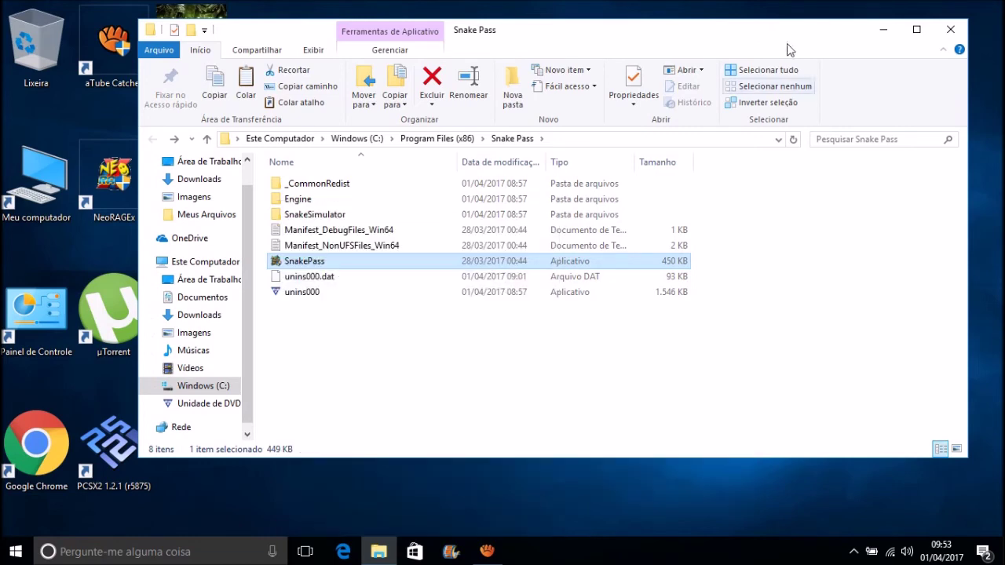
click(938, 34)
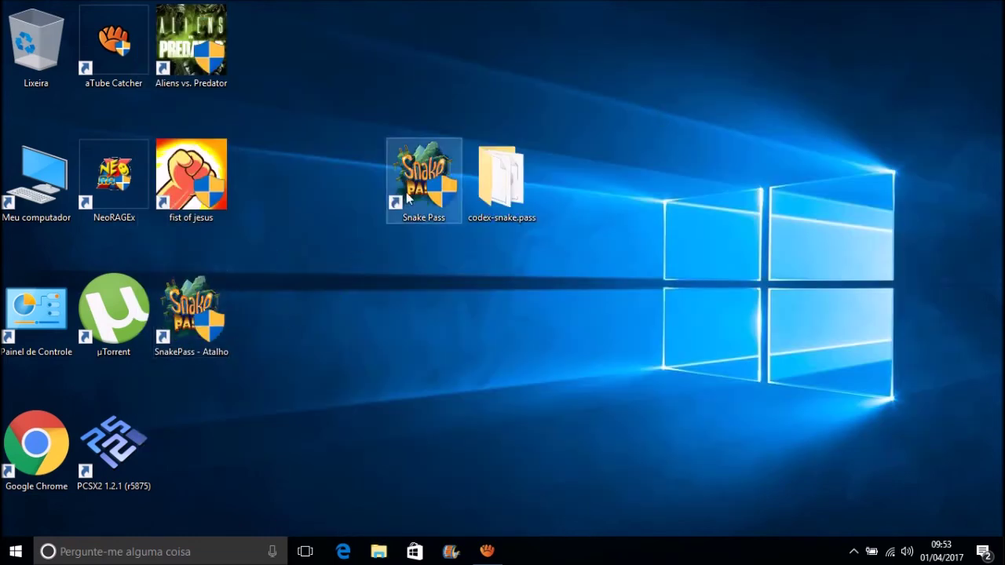
- Delete the old Snake Pass shortcut beside the codex-snake.pass folder on the desktop
click(424, 174)
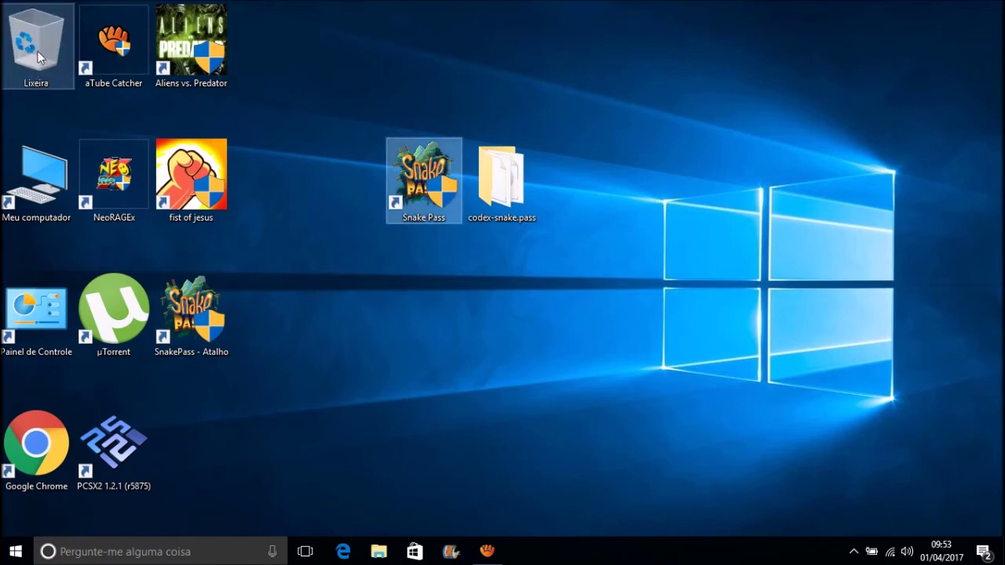
key(Delete)
- Rename the SnakePass - Atalho shortcut as SnakePass in its properties and check that it is set to run as administrator
right_click(195, 336)
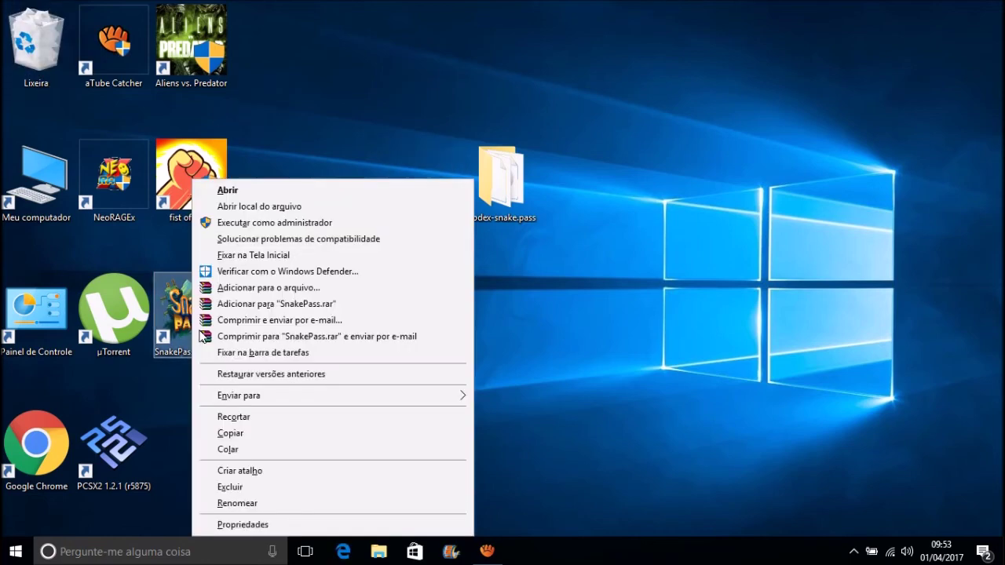
click(224, 526)
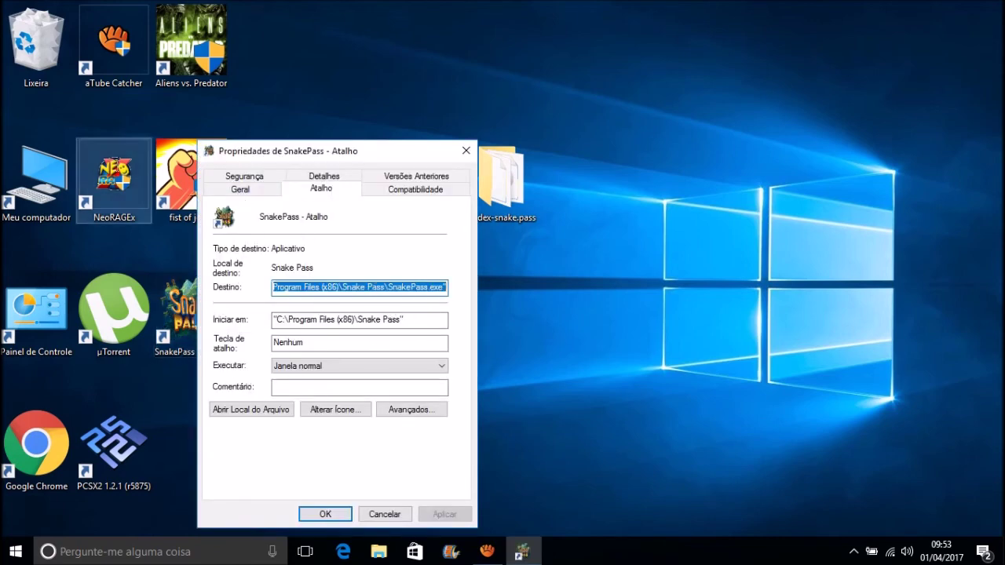
click(234, 191)
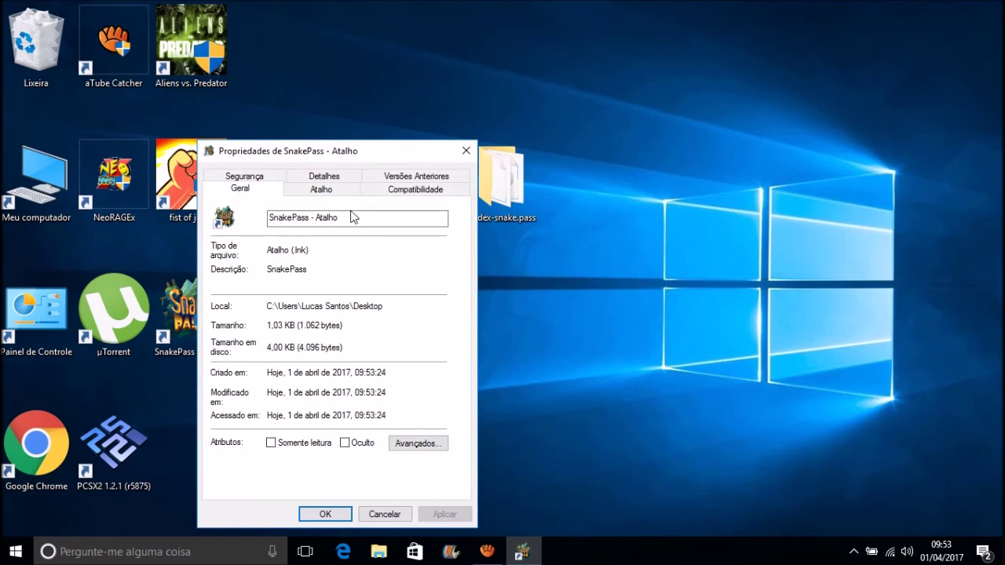
double_click(311, 217)
click(315, 217)
key(Delete)
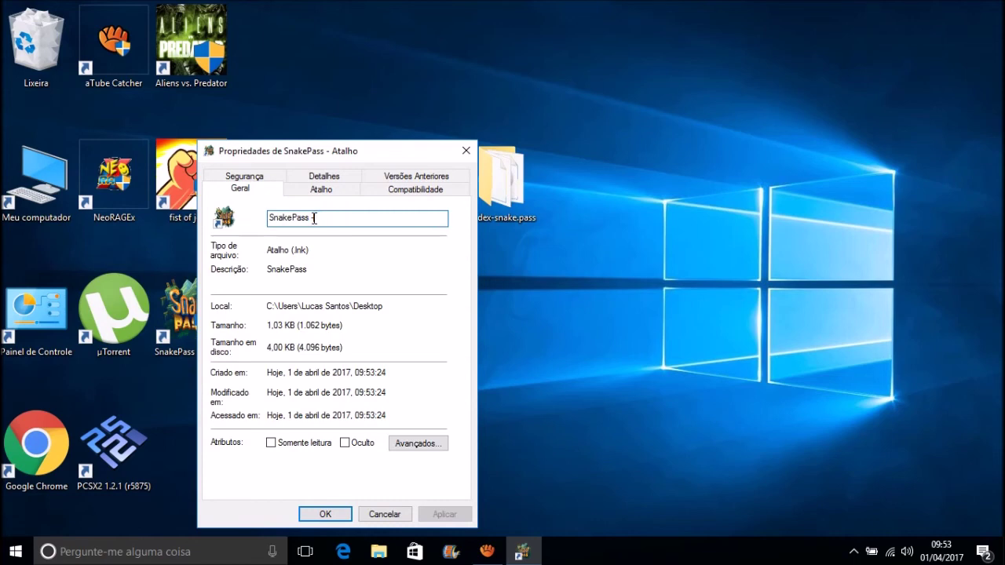
click(402, 190)
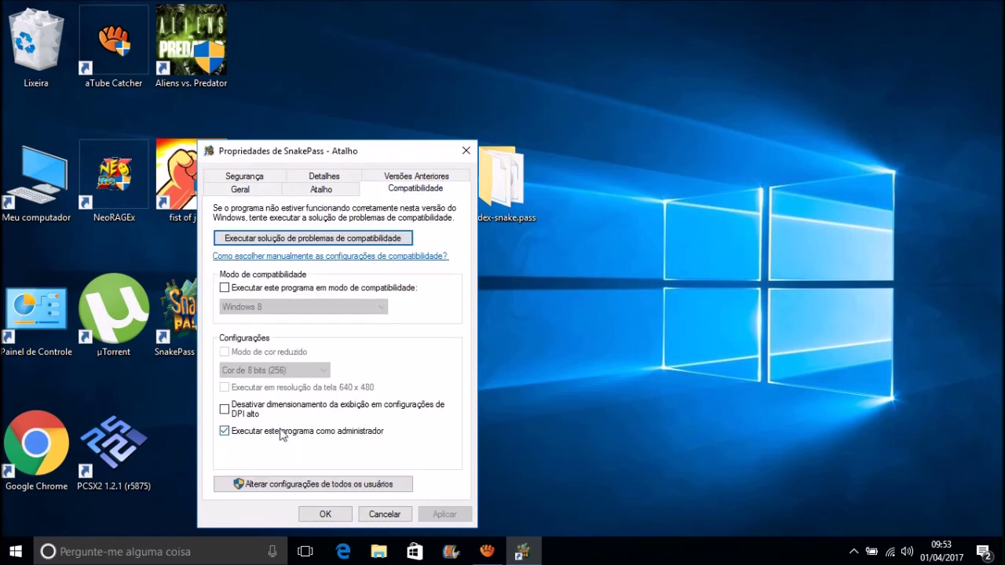
click(334, 513)
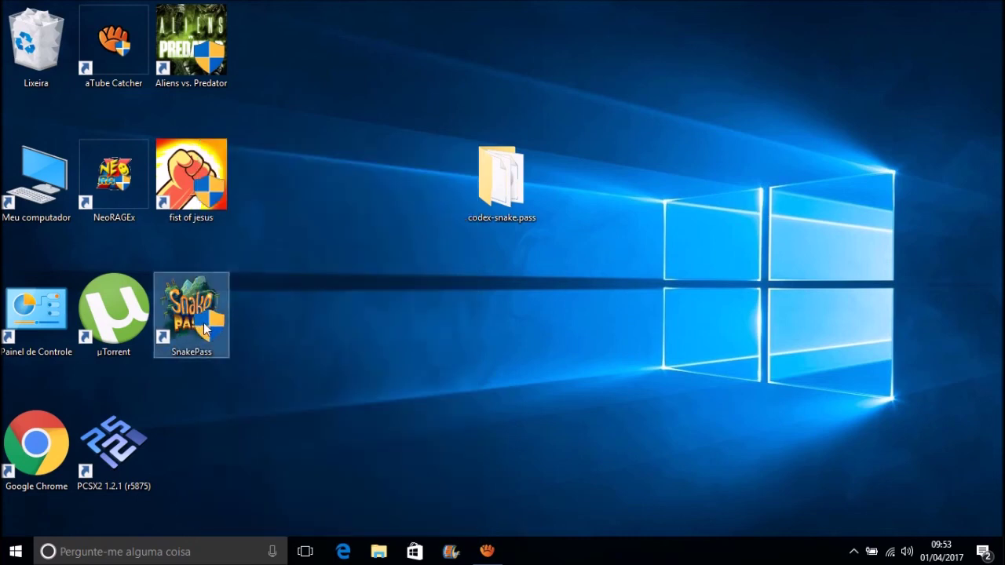
click(251, 385)
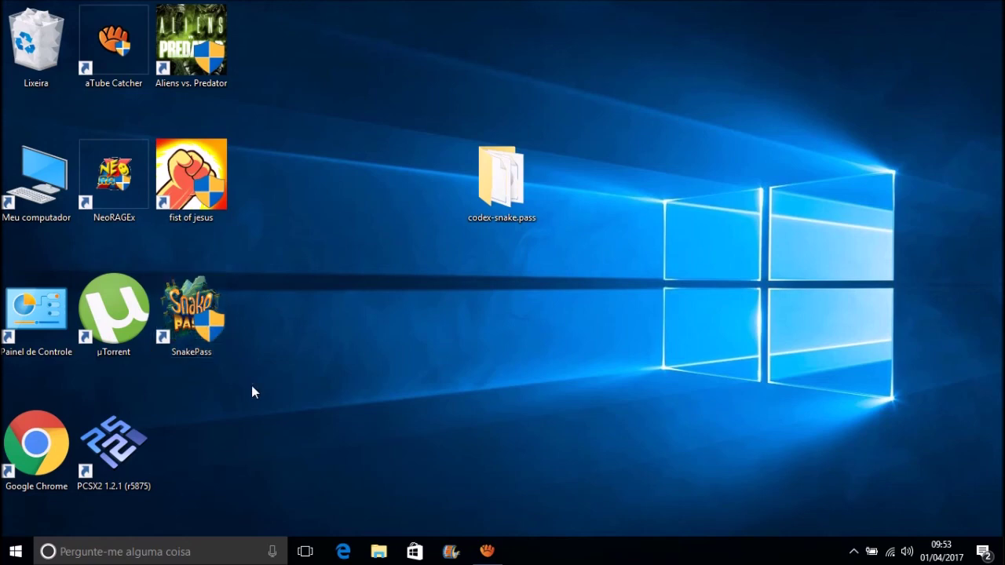
click(34, 35)
drag(286, 377, 21, 34)
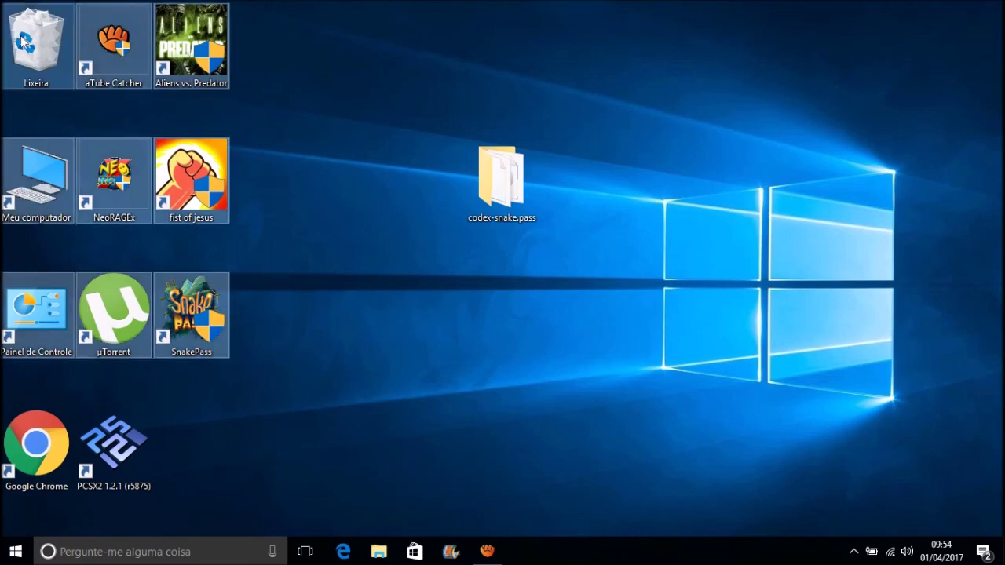
drag(404, 416, 74, 3)
drag(346, 325, 23, 24)
click(320, 332)
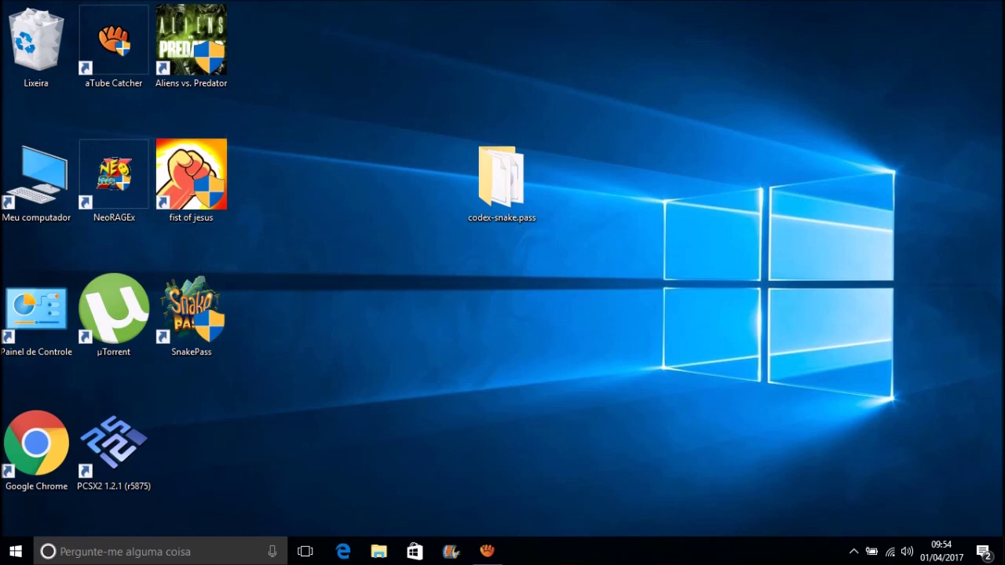
drag(307, 304, 22, 11)
click(379, 303)
- Empty the recycle bin, permanently deleting the old Snake Pass shortcut
click(51, 8)
right_click(52, 14)
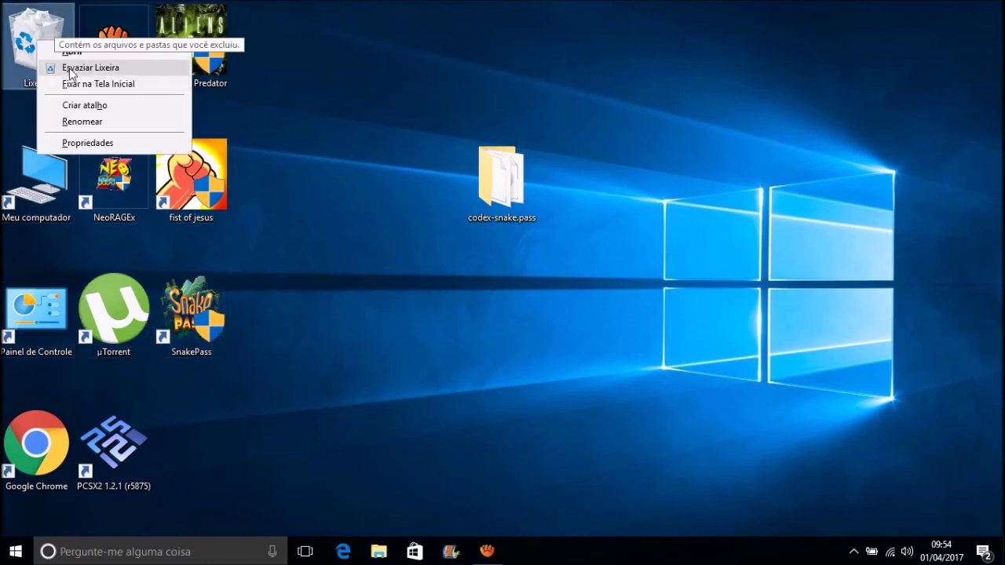
key(Escape)
key(shift+Delete)
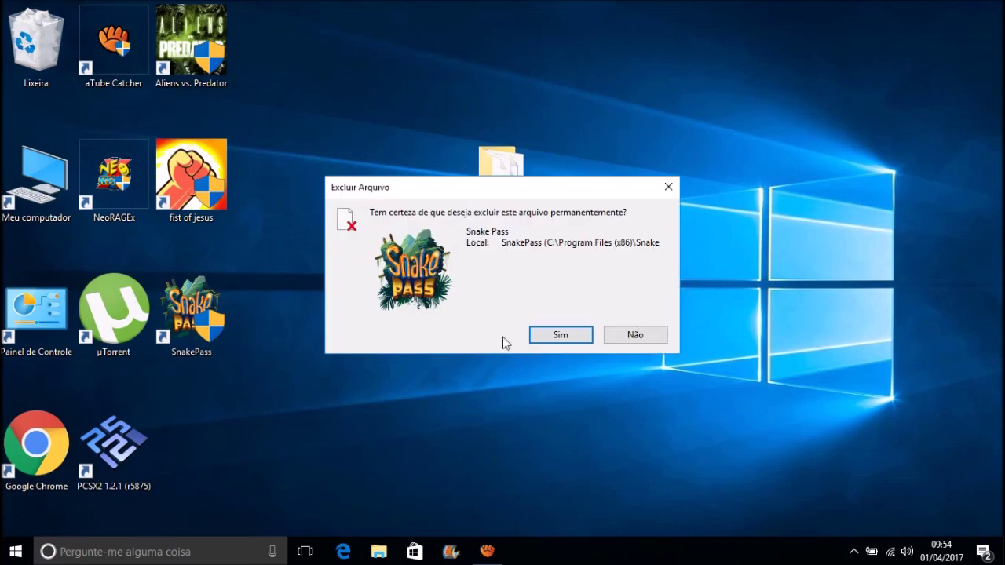
click(566, 336)
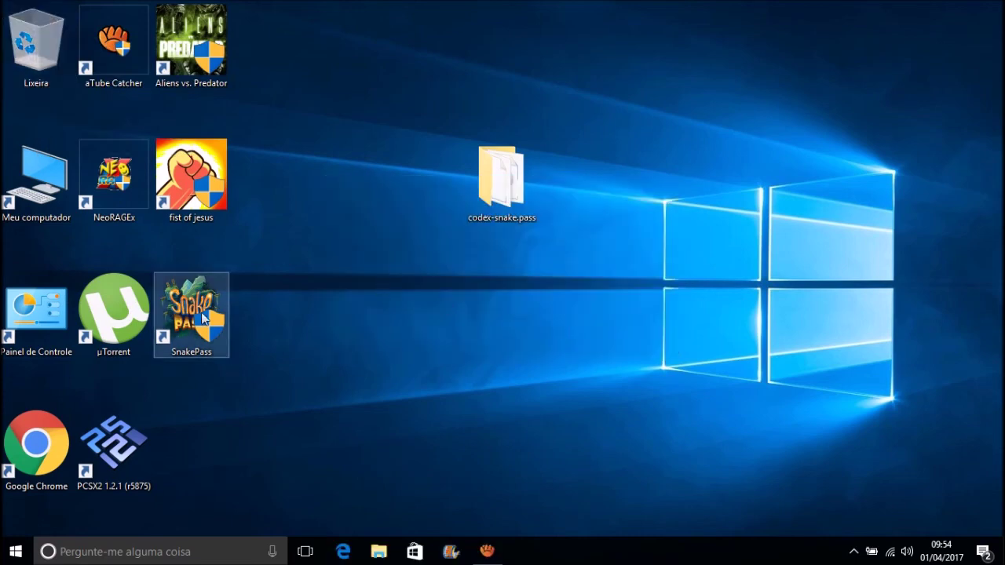
mouse_move(218, 306)
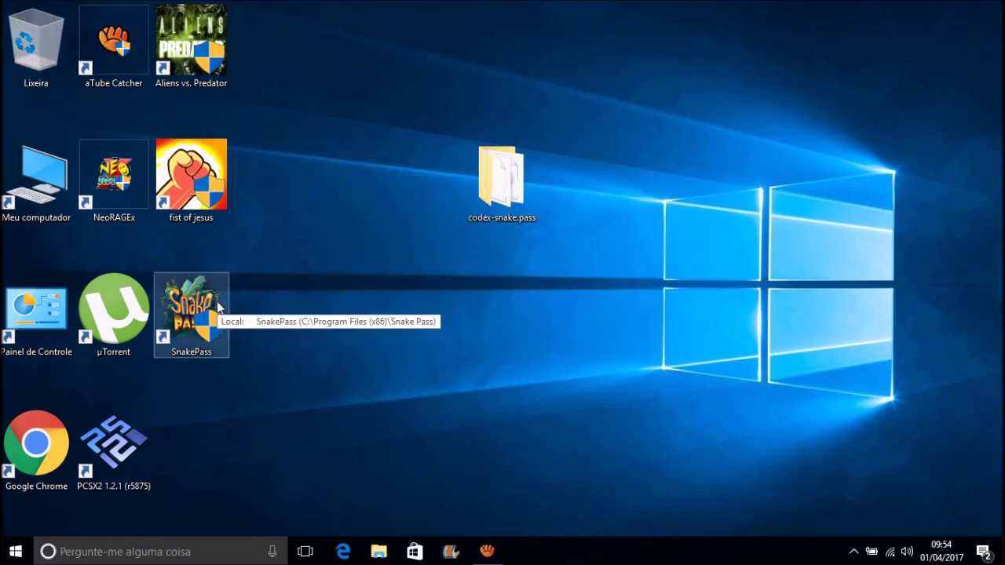